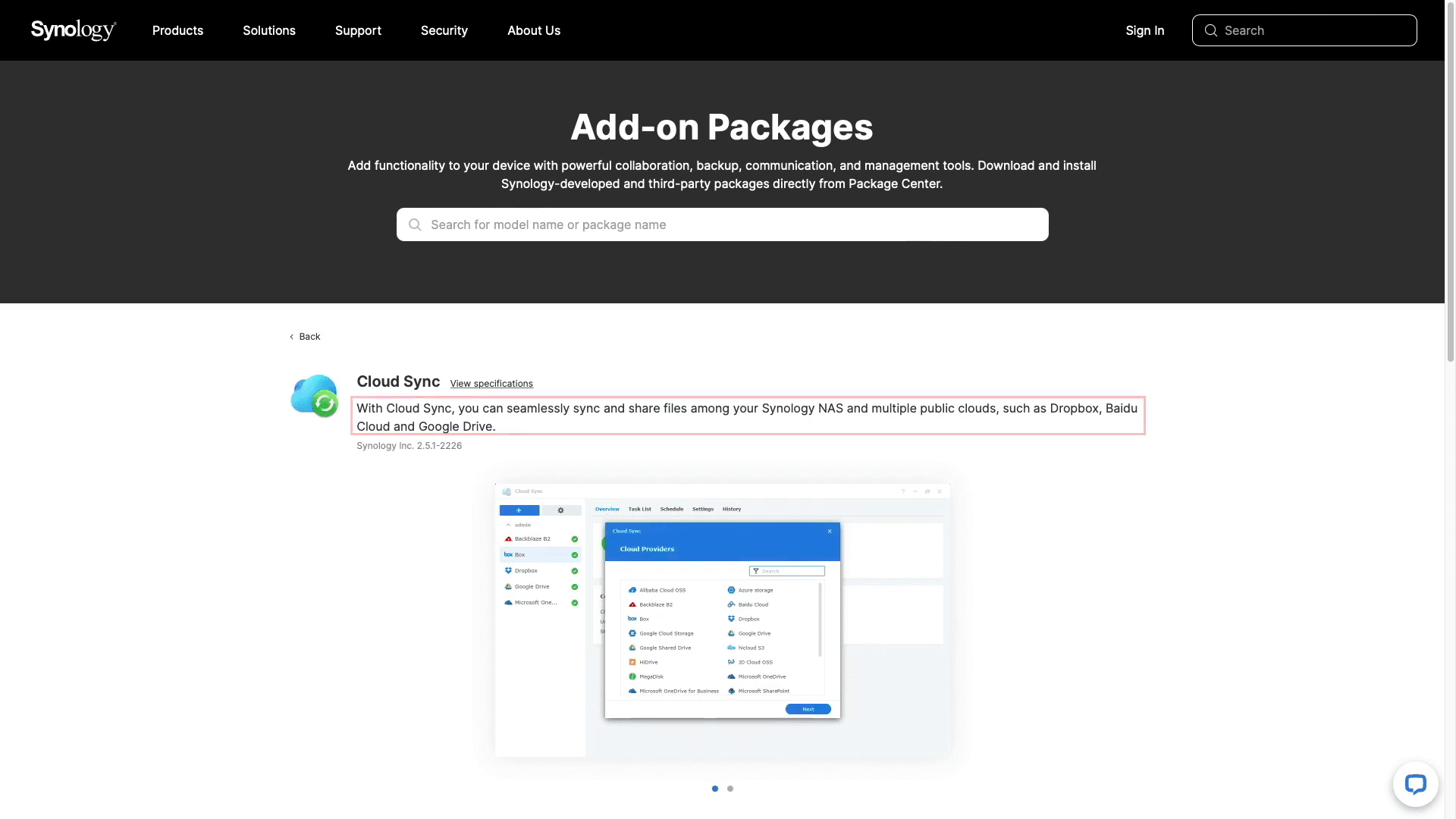
- Scroll the Cloud Sync package page down to its Applied Models list
{"action": "scroll", "coordinate": [722, 410], "scroll_direction": "down", "scroll_amount": 9}
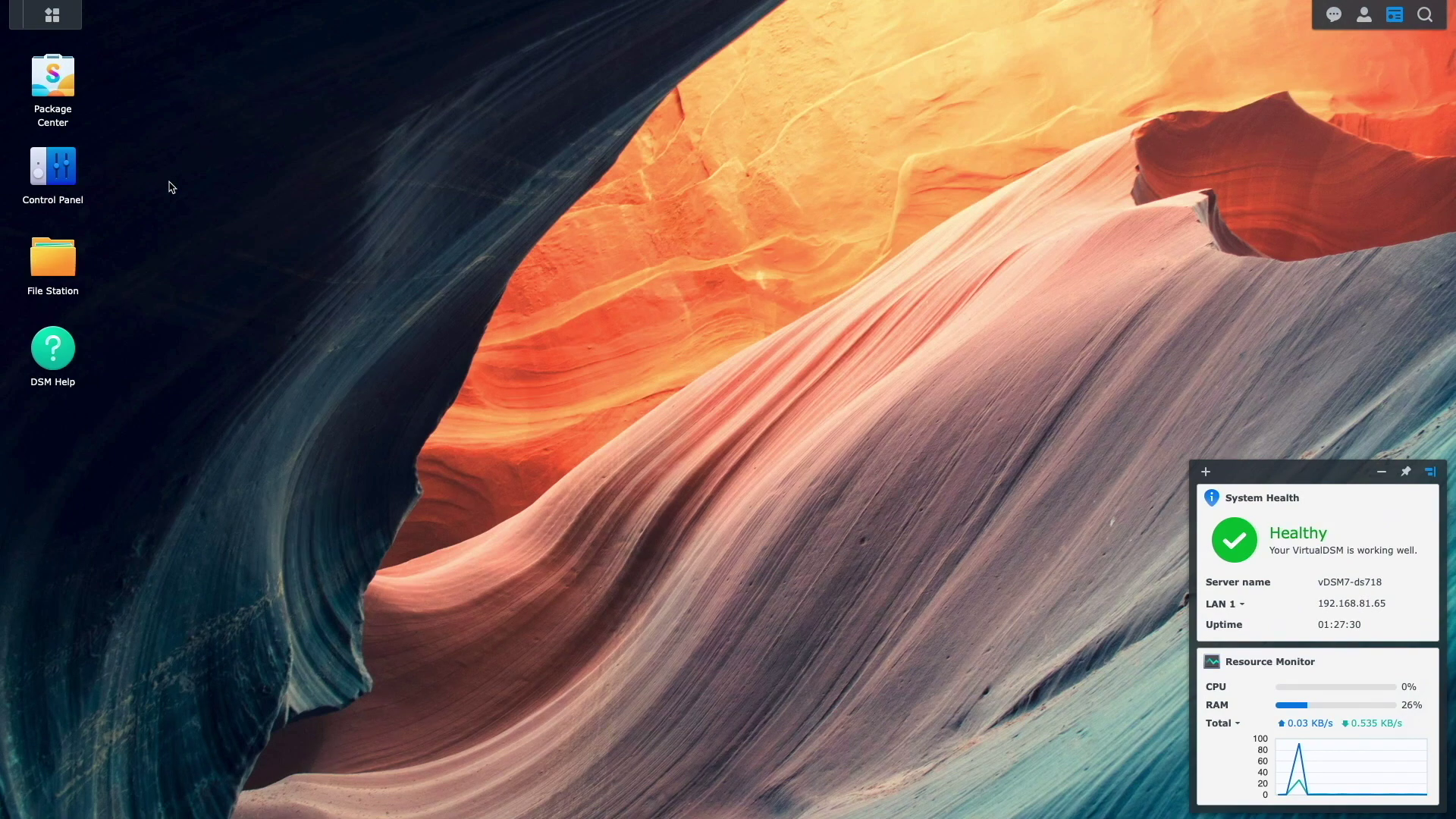
- Start a new shared folder in Control Panel's Shared Folder page and name it OneDrive
{"action": "left_click", "coordinate": [69, 171]}
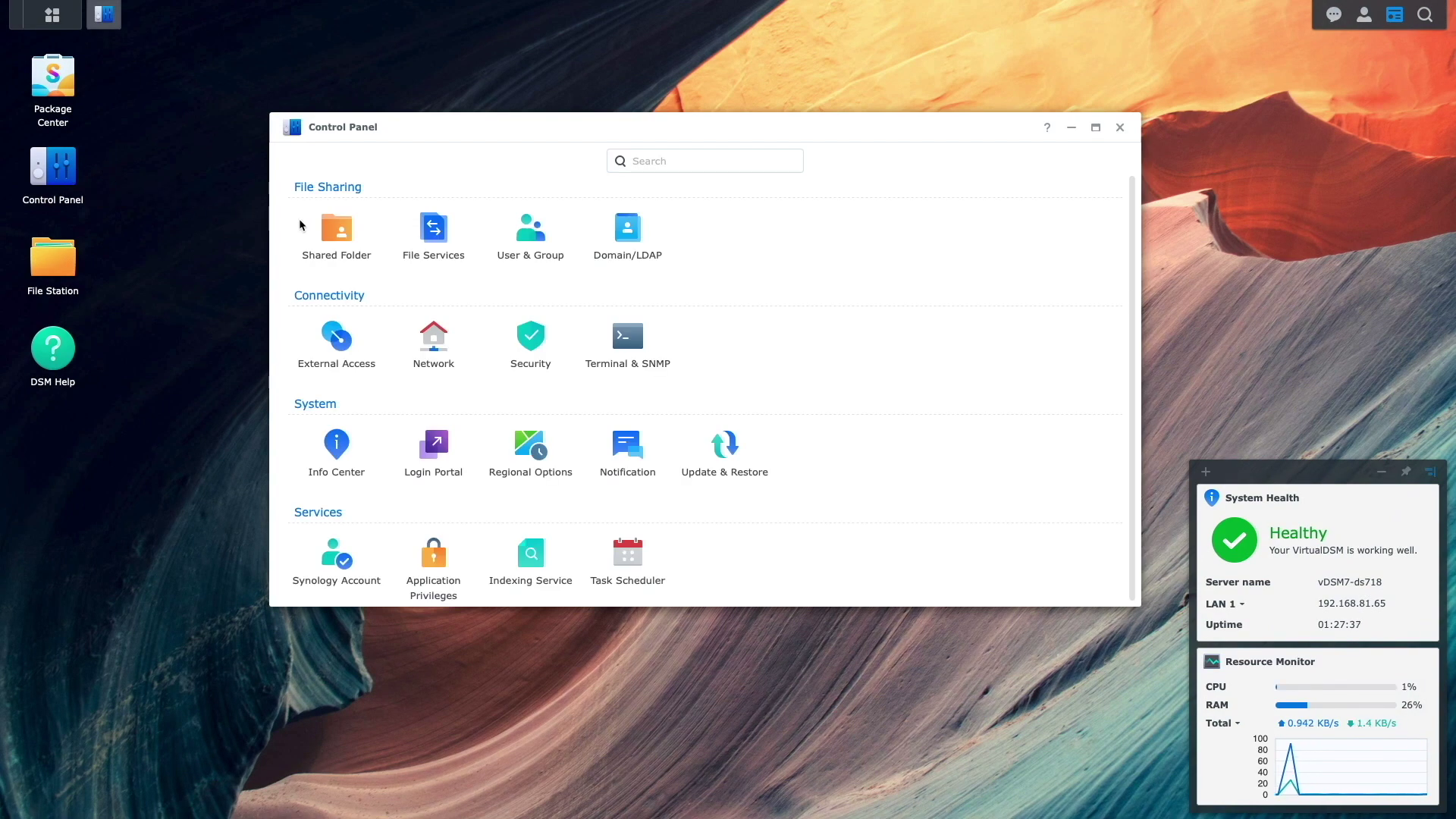
{"action": "left_click", "coordinate": [343, 232]}
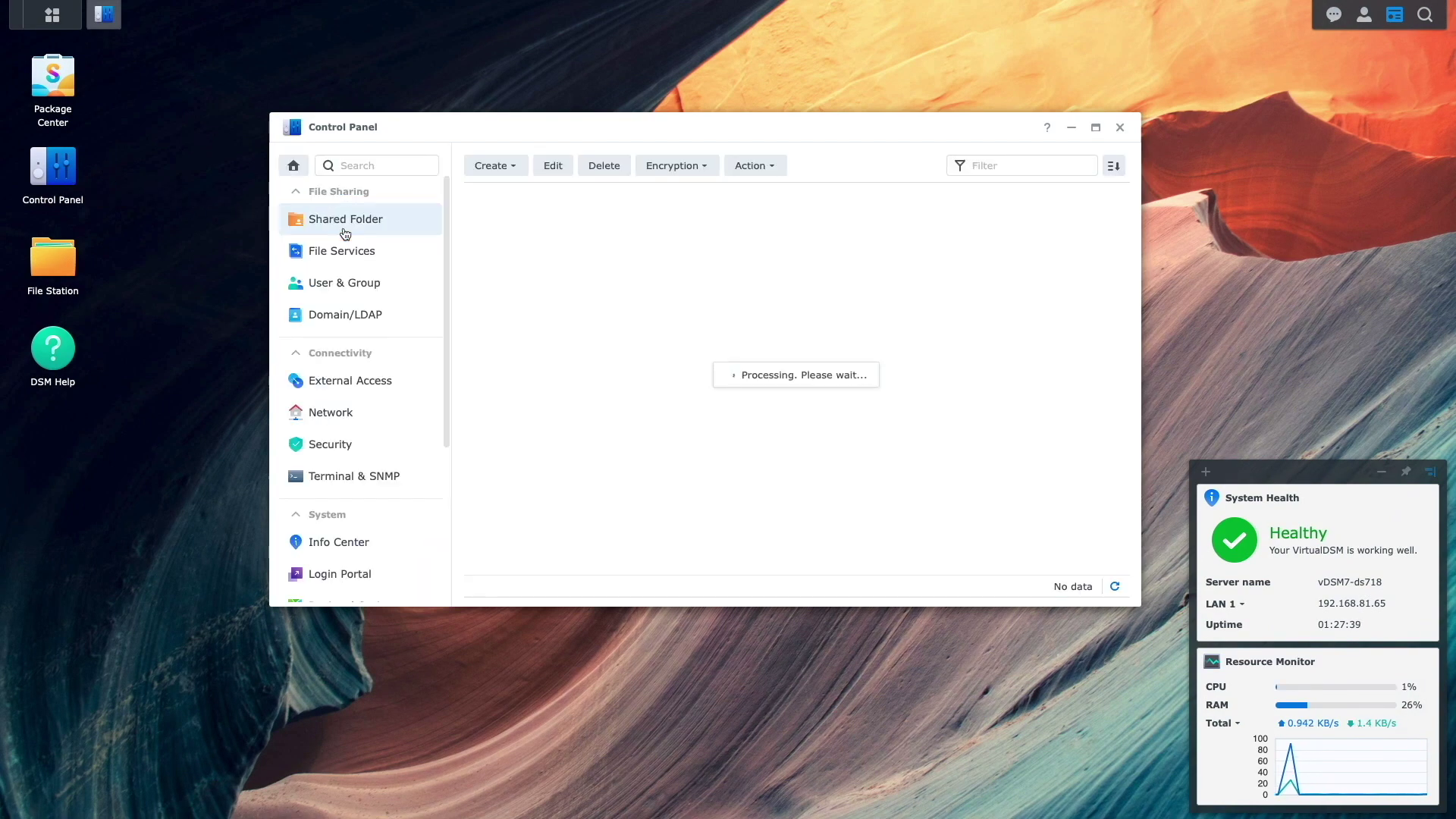
{"action": "left_click", "coordinate": [494, 173]}
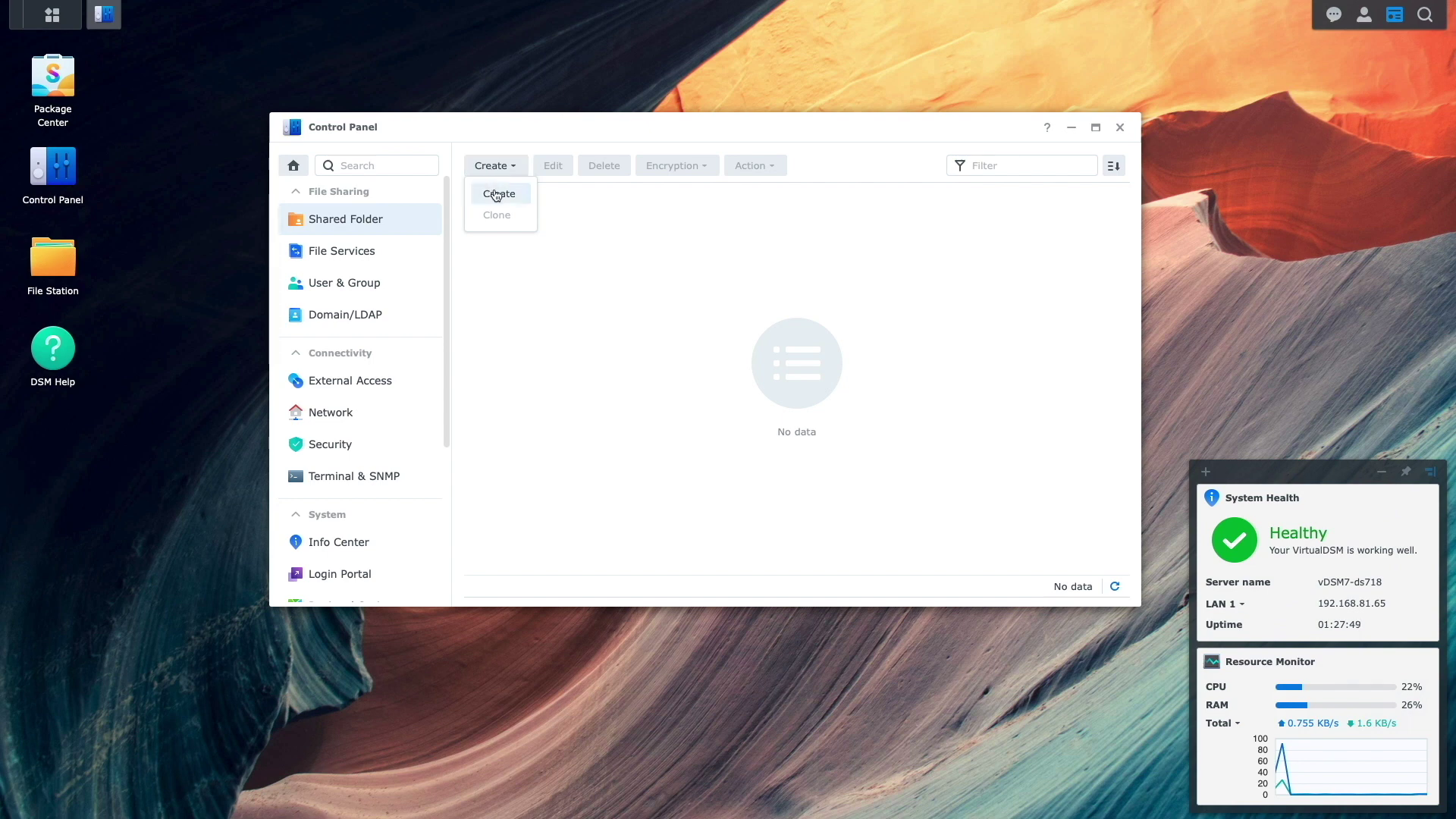
{"action": "left_click", "coordinate": [498, 193]}
{"action": "left_click", "coordinate": [580, 235]}
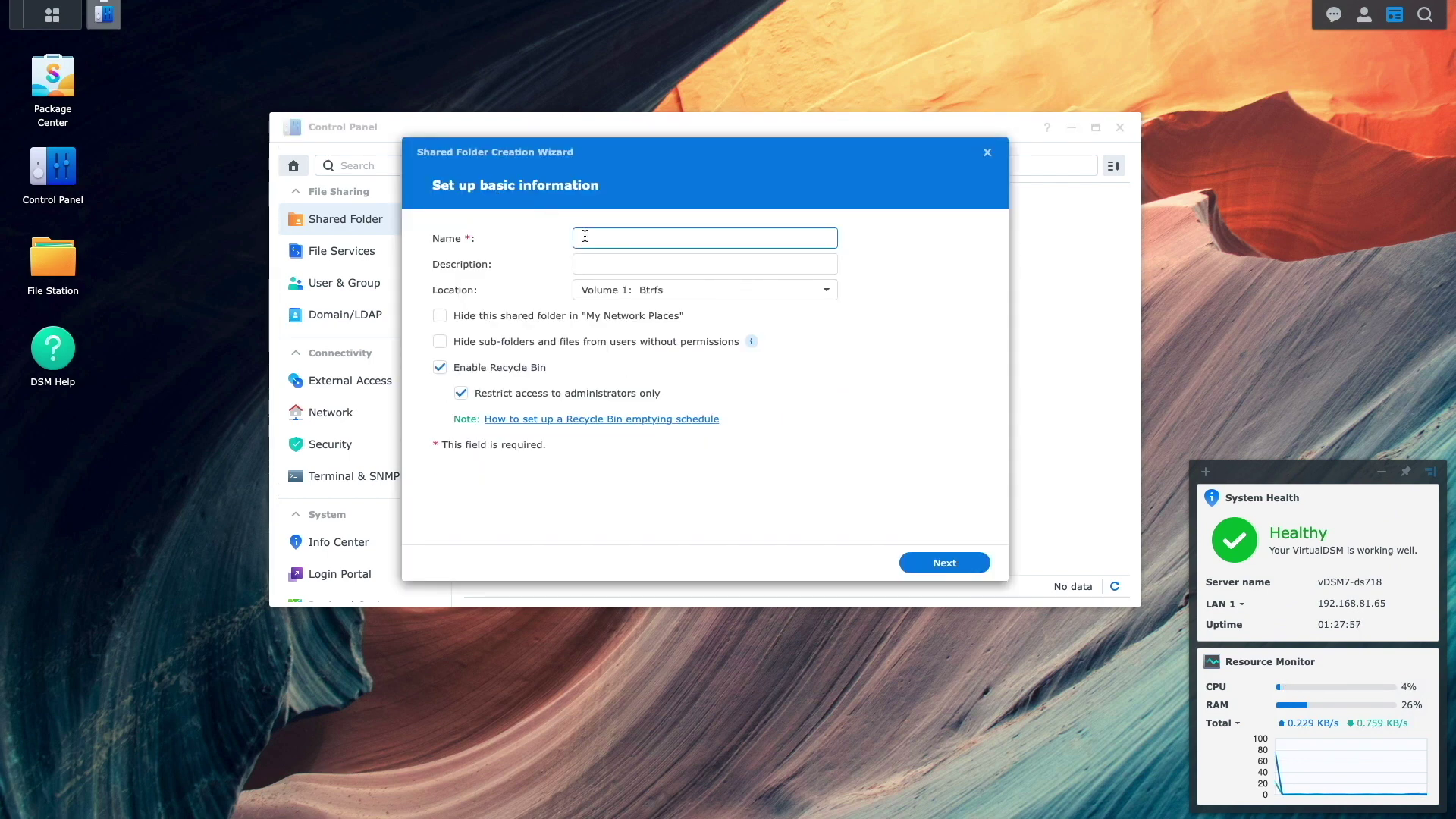
{"action": "type", "text": "OneDrive"}
- Skip encryption, enable data checksum, leave quota off, and create OneDrive with default permissions
{"action": "left_click", "coordinate": [937, 562]}
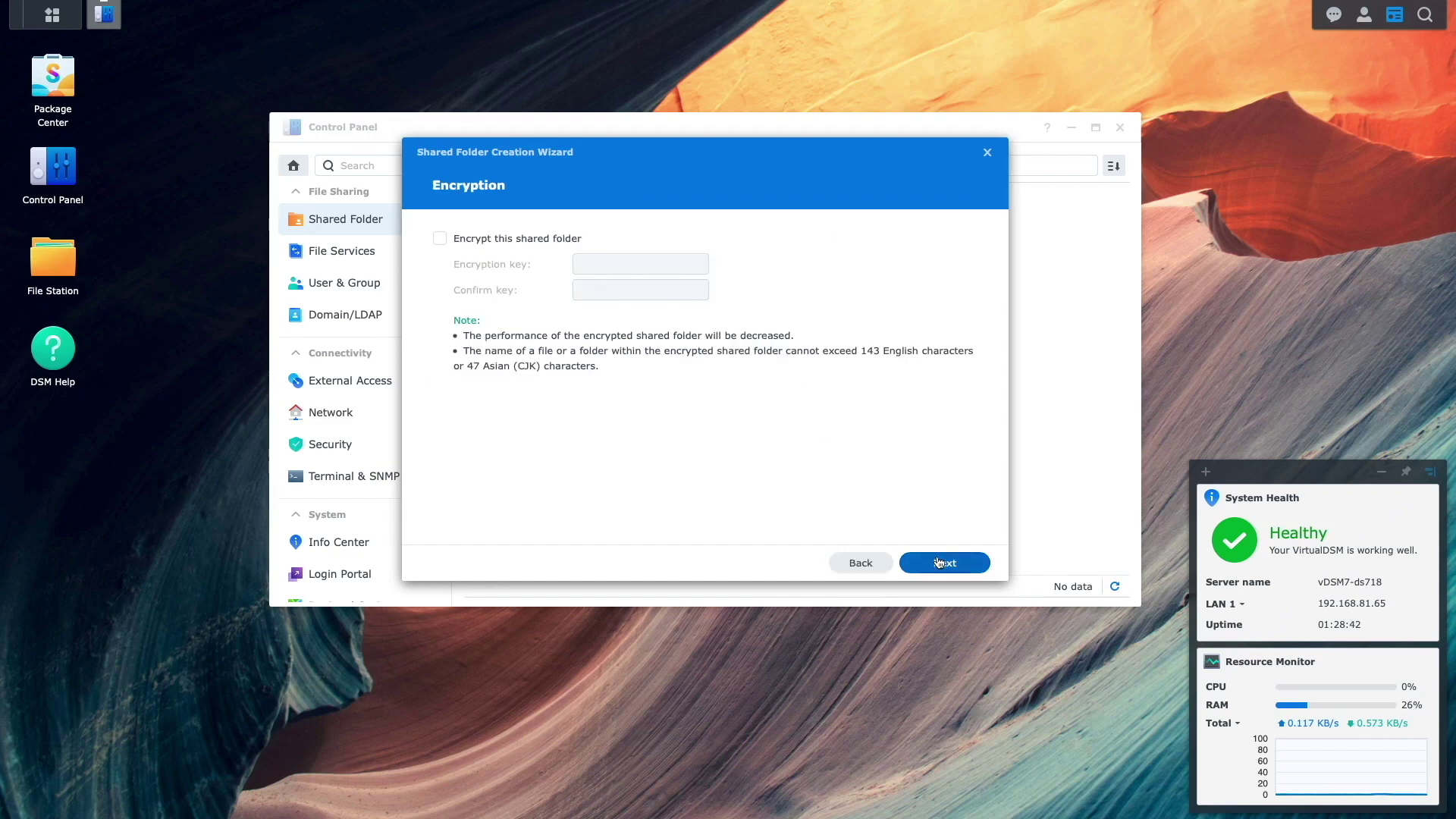
{"action": "left_click", "coordinate": [938, 562]}
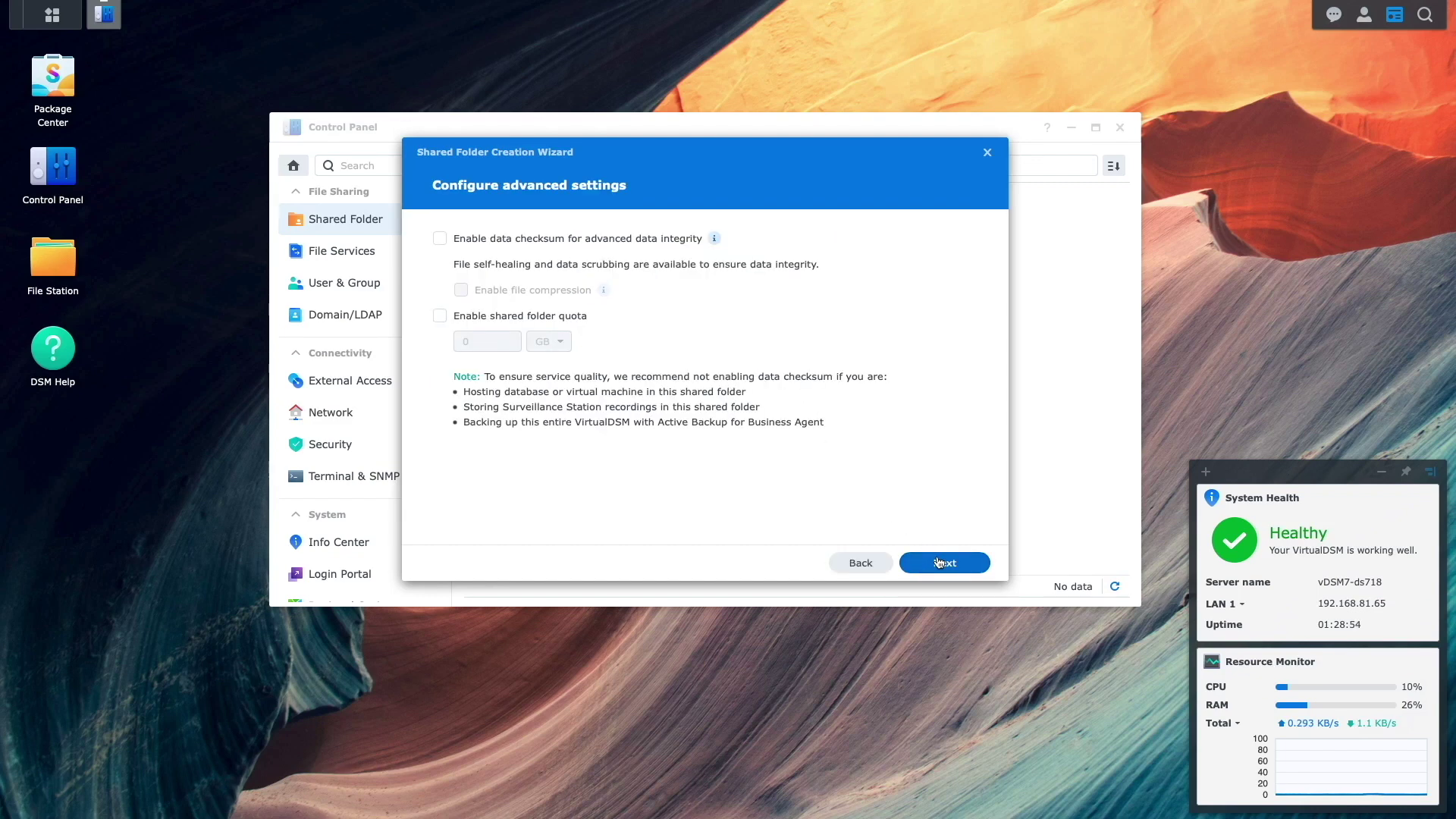
{"action": "left_click", "coordinate": [440, 239]}
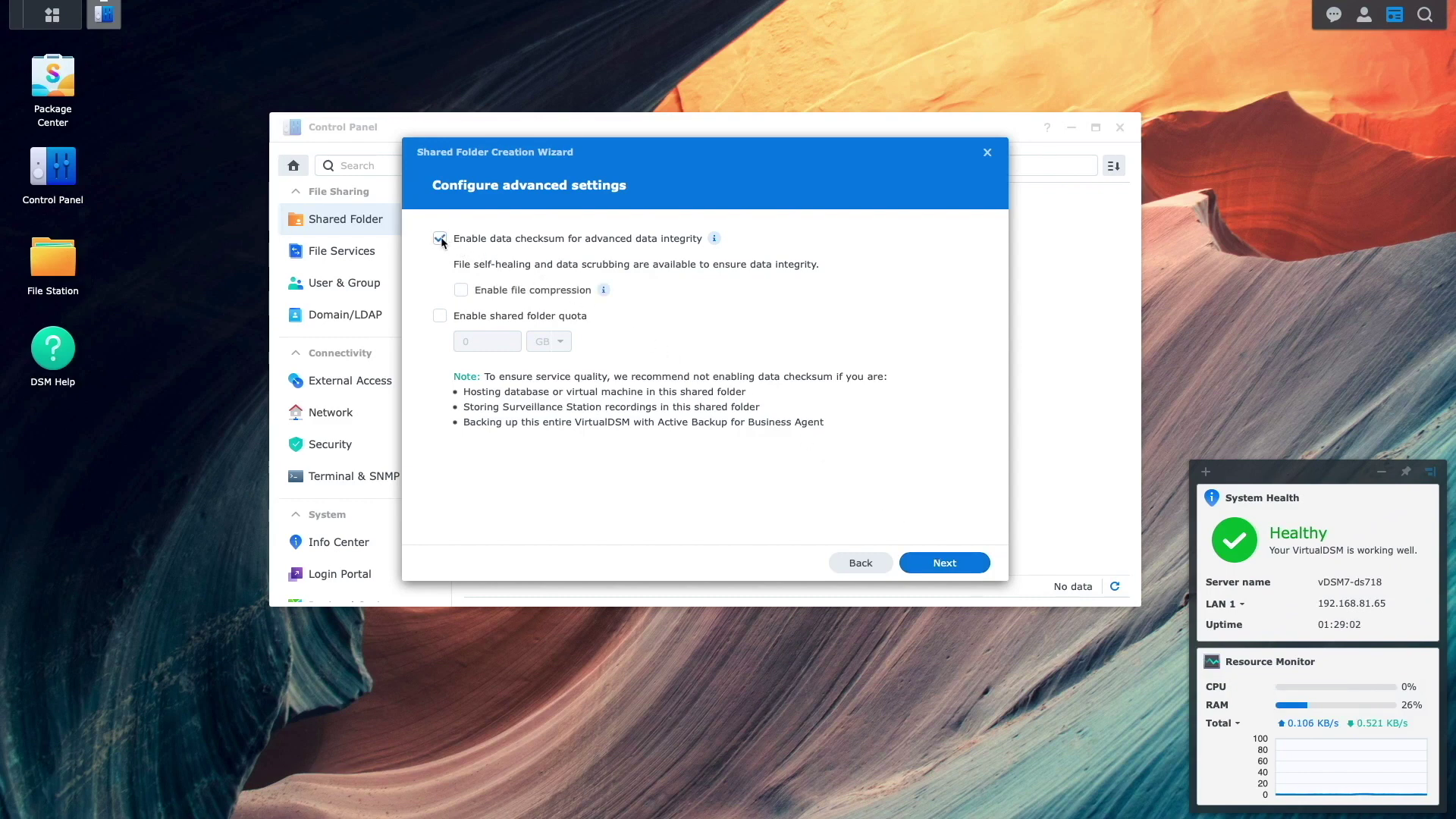
{"action": "left_click", "coordinate": [440, 317]}
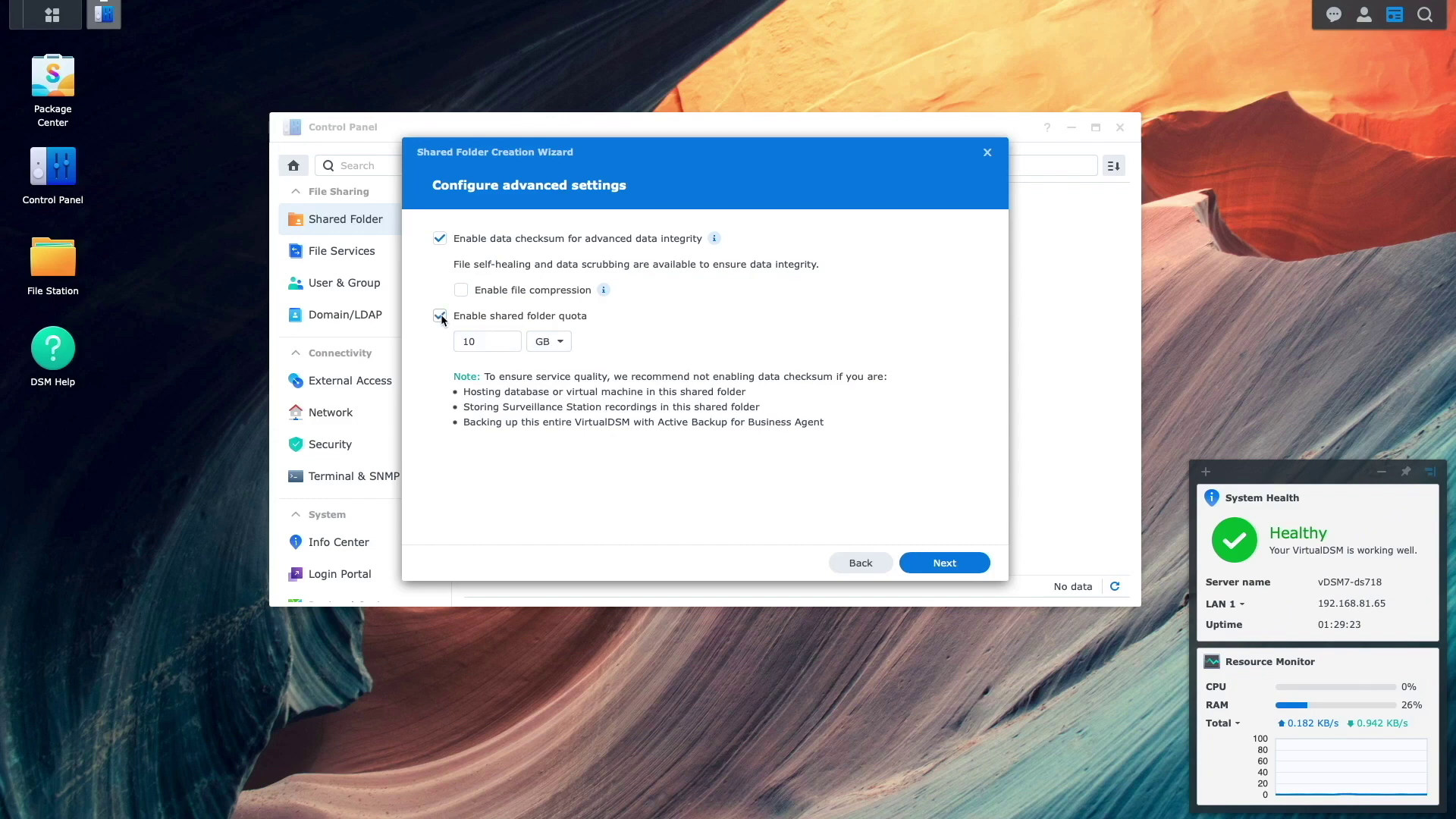
{"action": "left_click", "coordinate": [440, 317]}
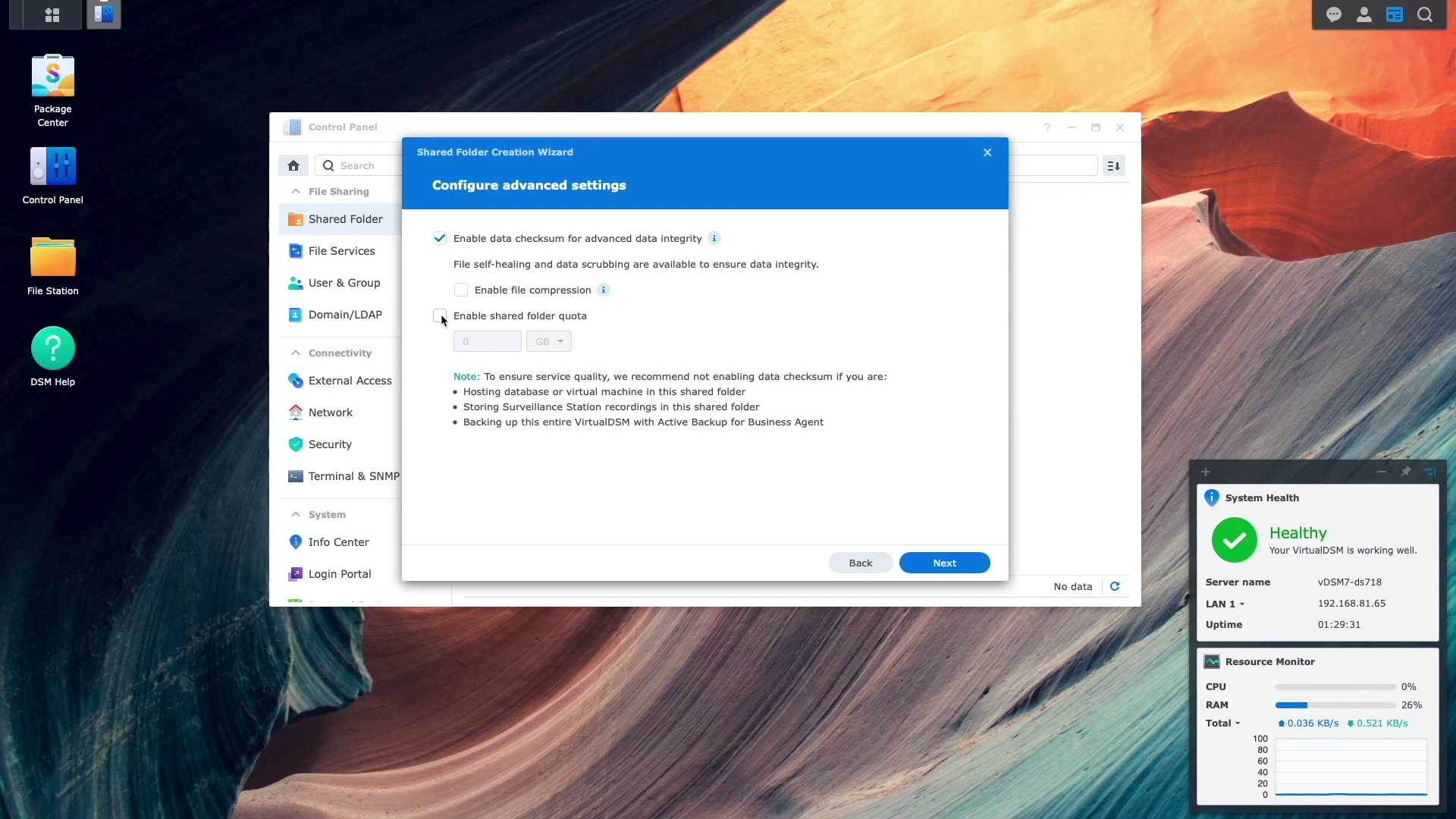
{"action": "left_click", "coordinate": [944, 562]}
{"action": "left_click", "coordinate": [944, 561]}
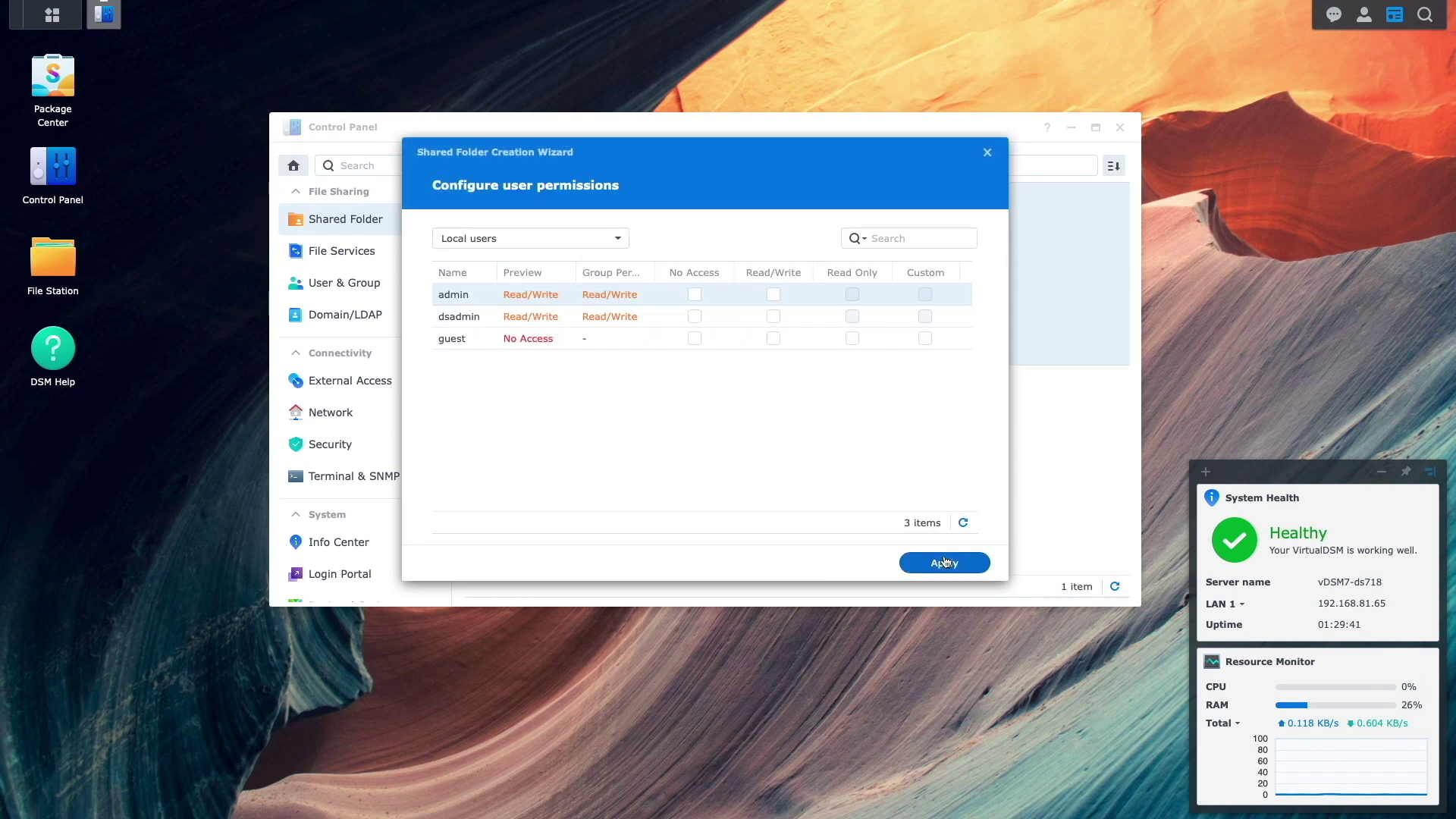
{"action": "left_click", "coordinate": [944, 562]}
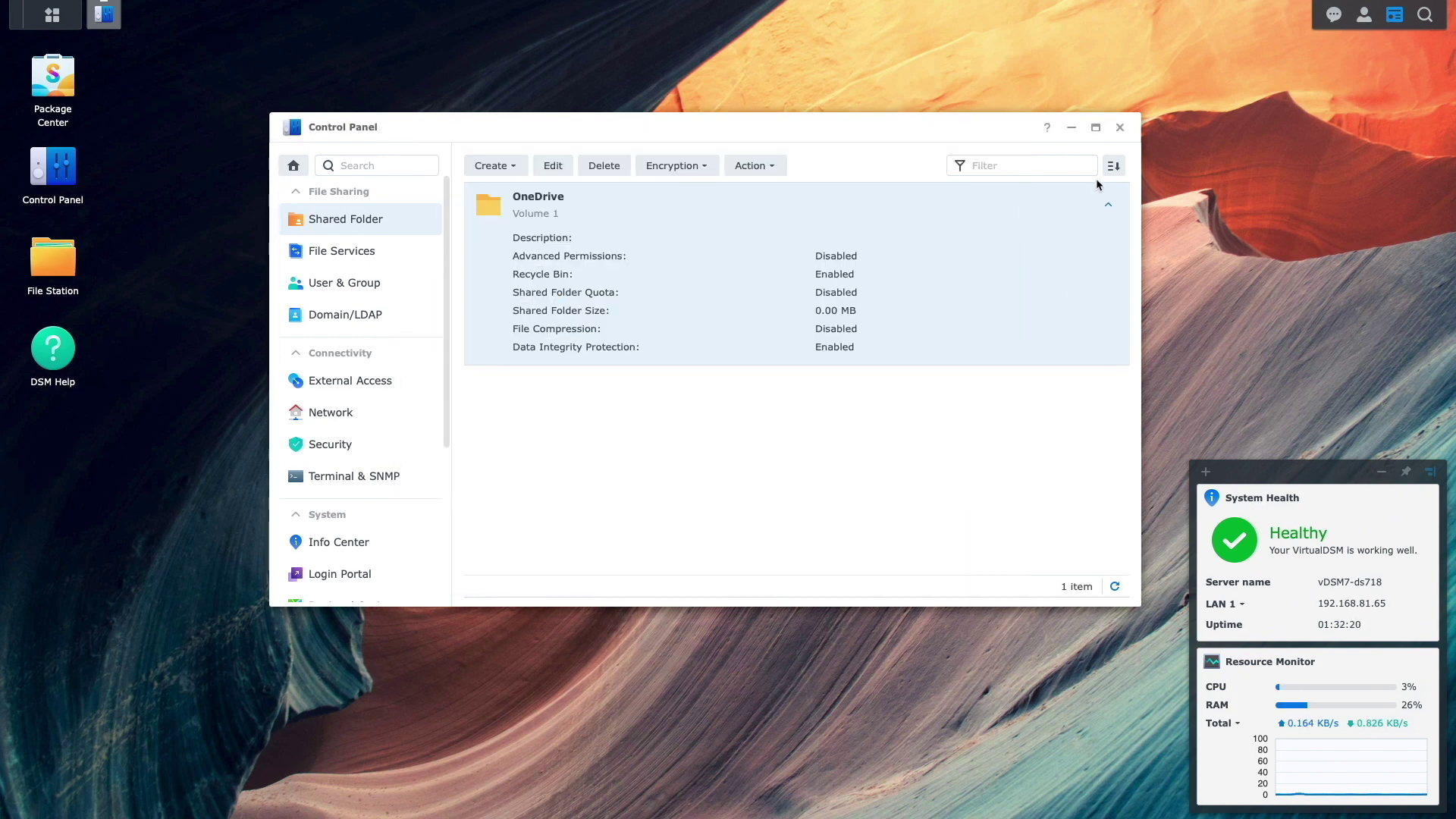
- Find Cloud Sync in Package Center by searching 'cloud' and install it
{"action": "left_click", "coordinate": [1120, 128]}
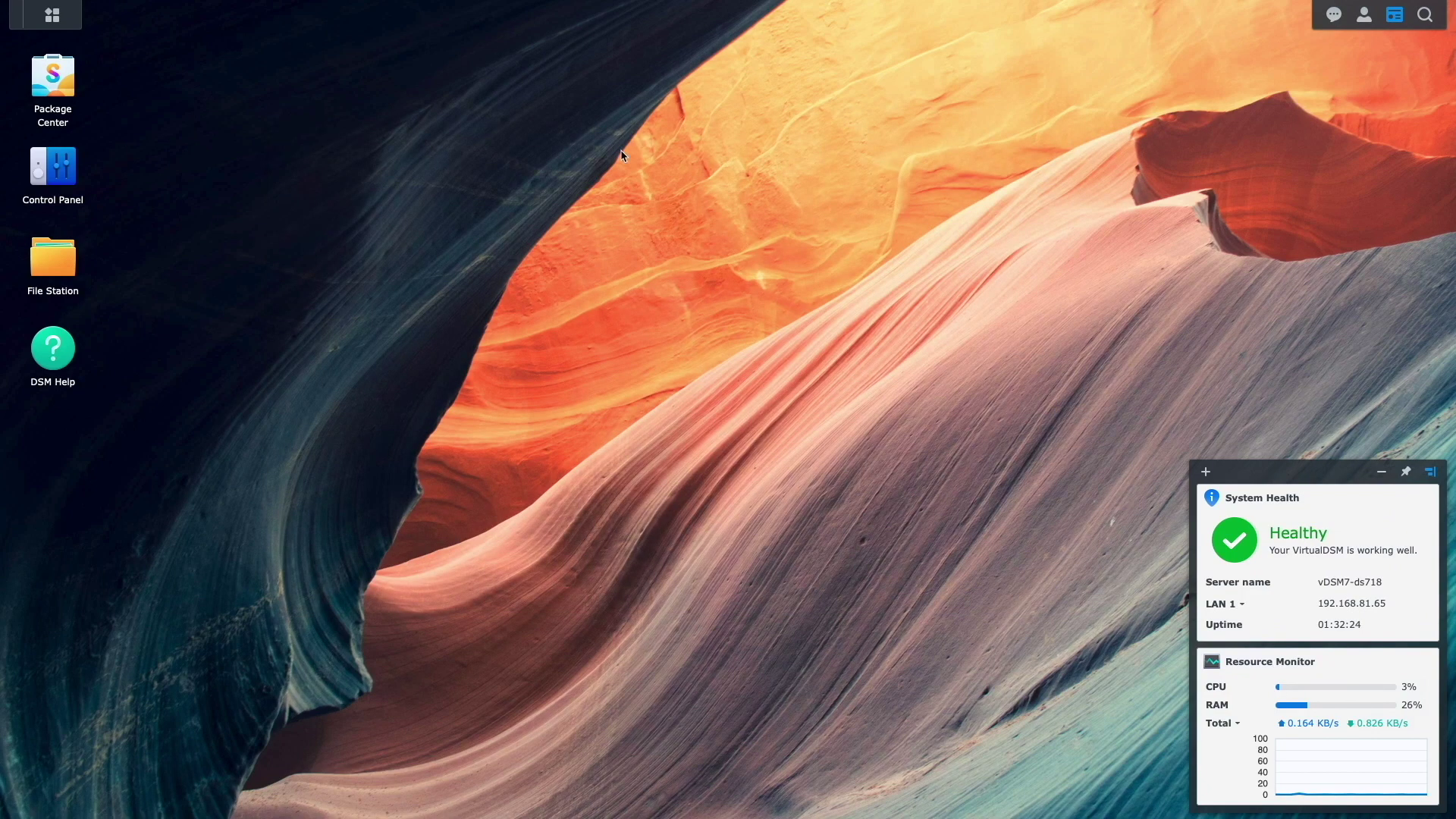
{"action": "left_click", "coordinate": [54, 76]}
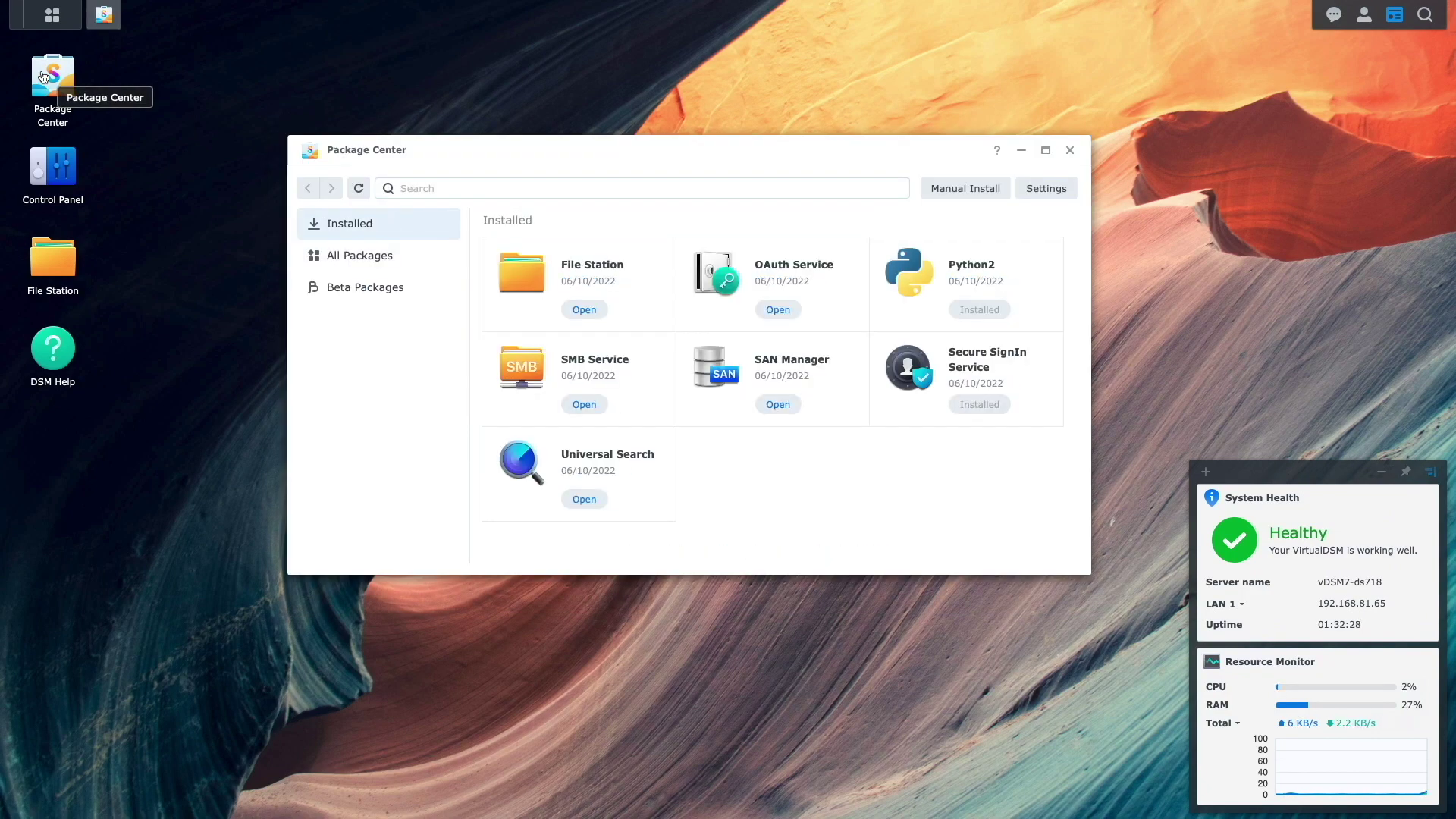
{"action": "type", "text": "cloud"}
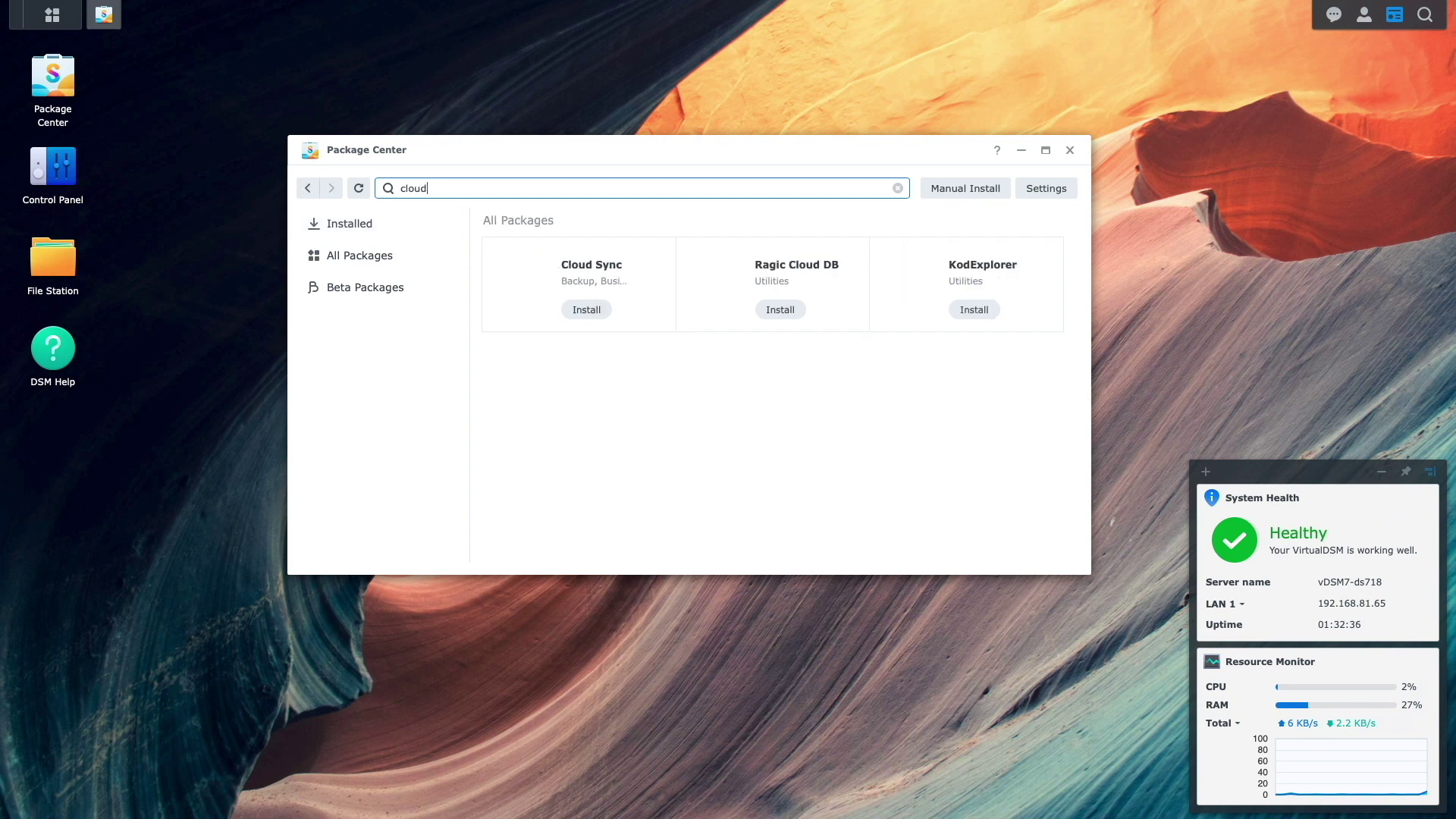
{"action": "left_click", "coordinate": [578, 309]}
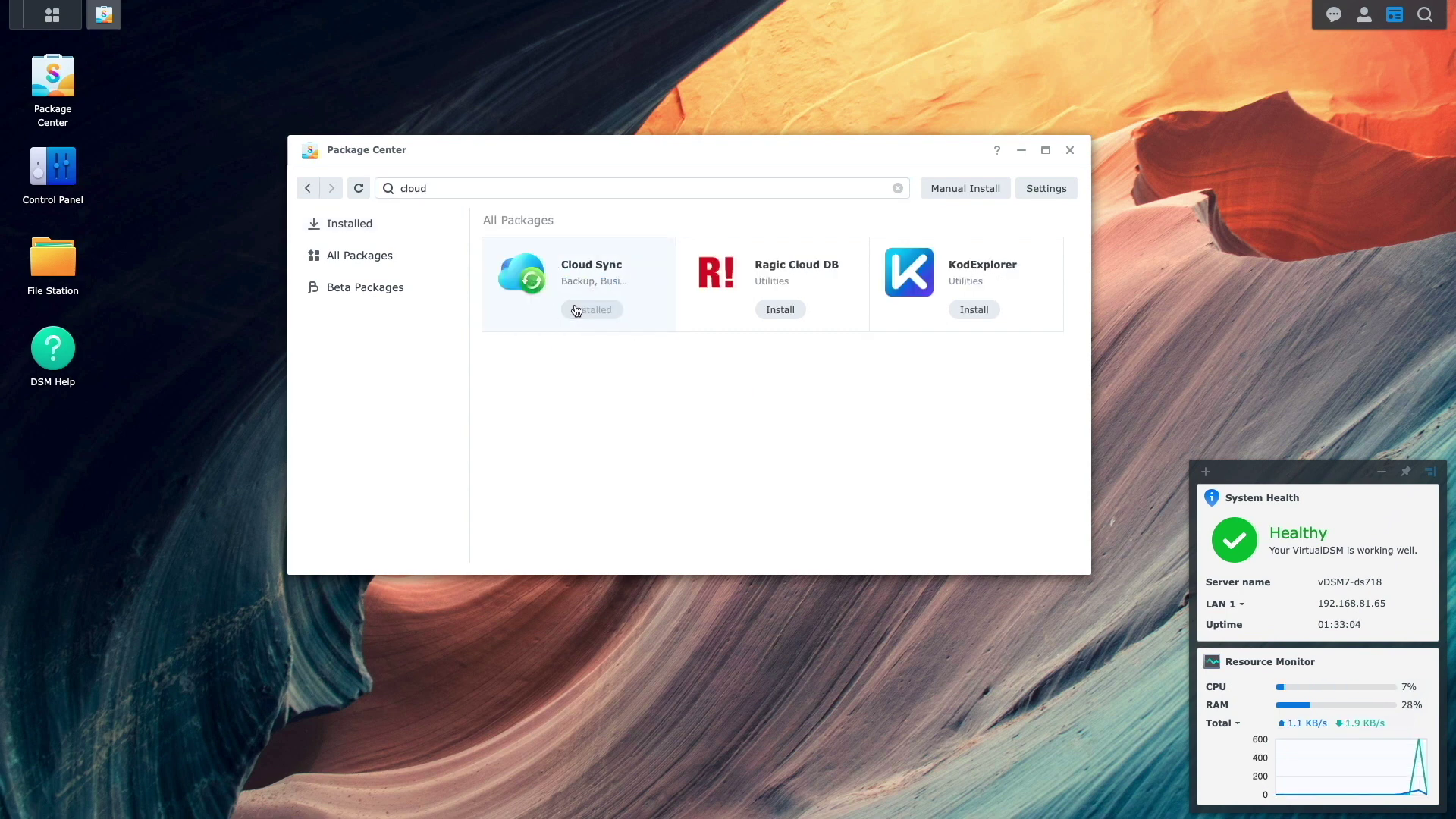
- Launch Cloud Sync and choose Microsoft OneDrive as the cloud provider
{"action": "left_click", "coordinate": [578, 309]}
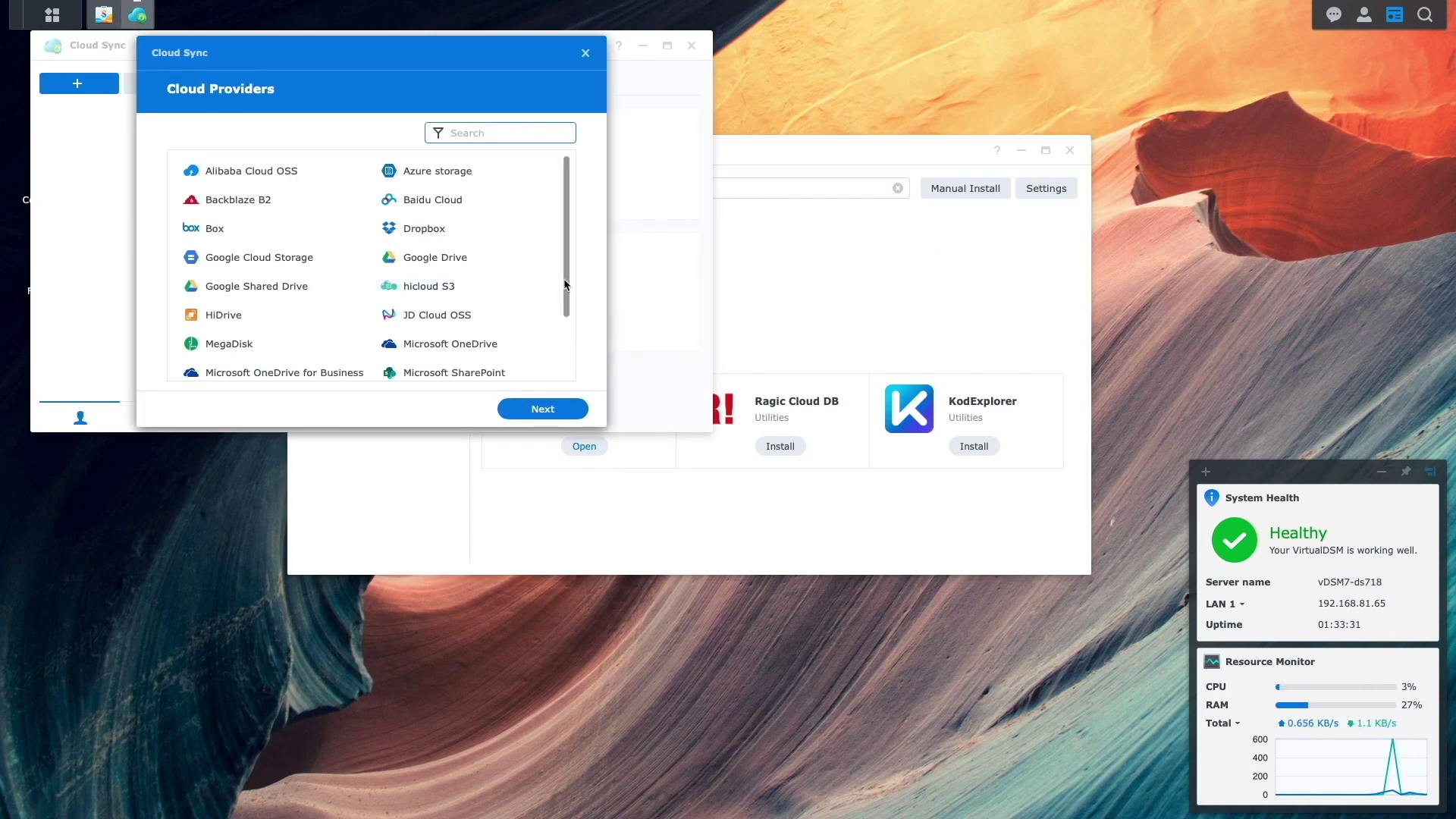
{"action": "left_click_drag", "start_coordinate": [564, 284], "coordinate": [565, 345]}
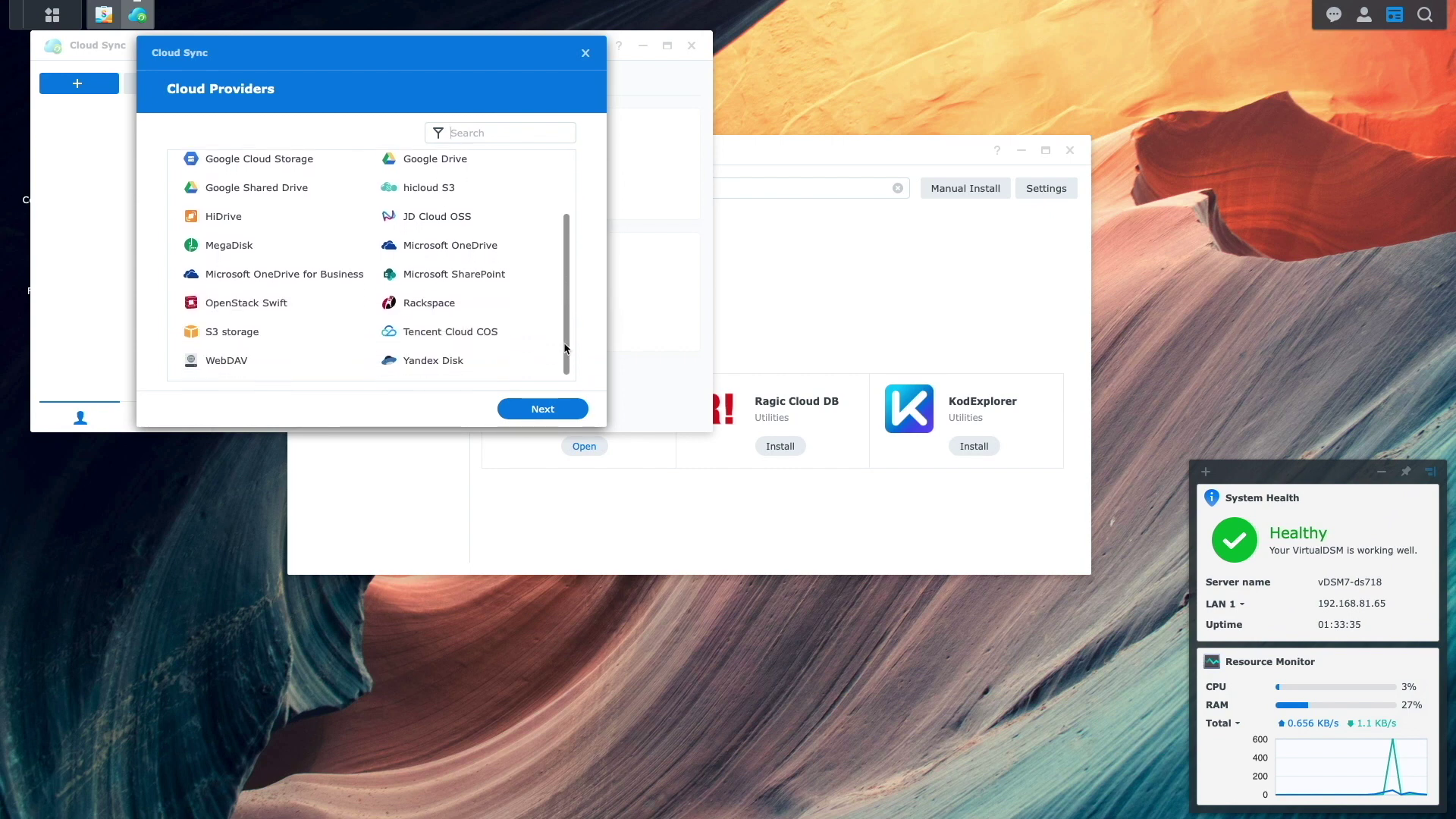
{"action": "left_click", "coordinate": [486, 253]}
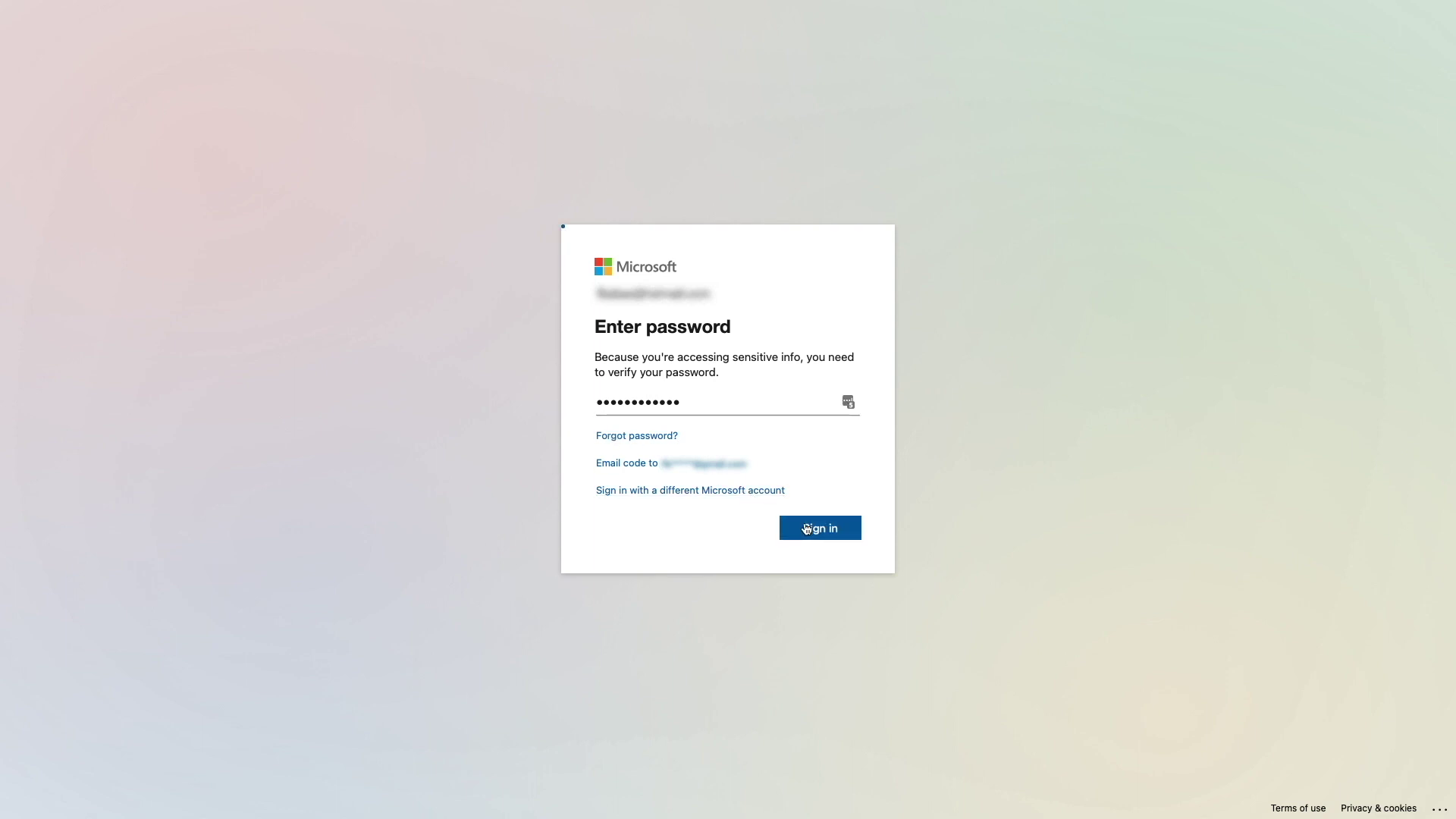
- Submit the Microsoft account password and agree to Cloud Sync's permission request
{"action": "left_click", "coordinate": [806, 528]}
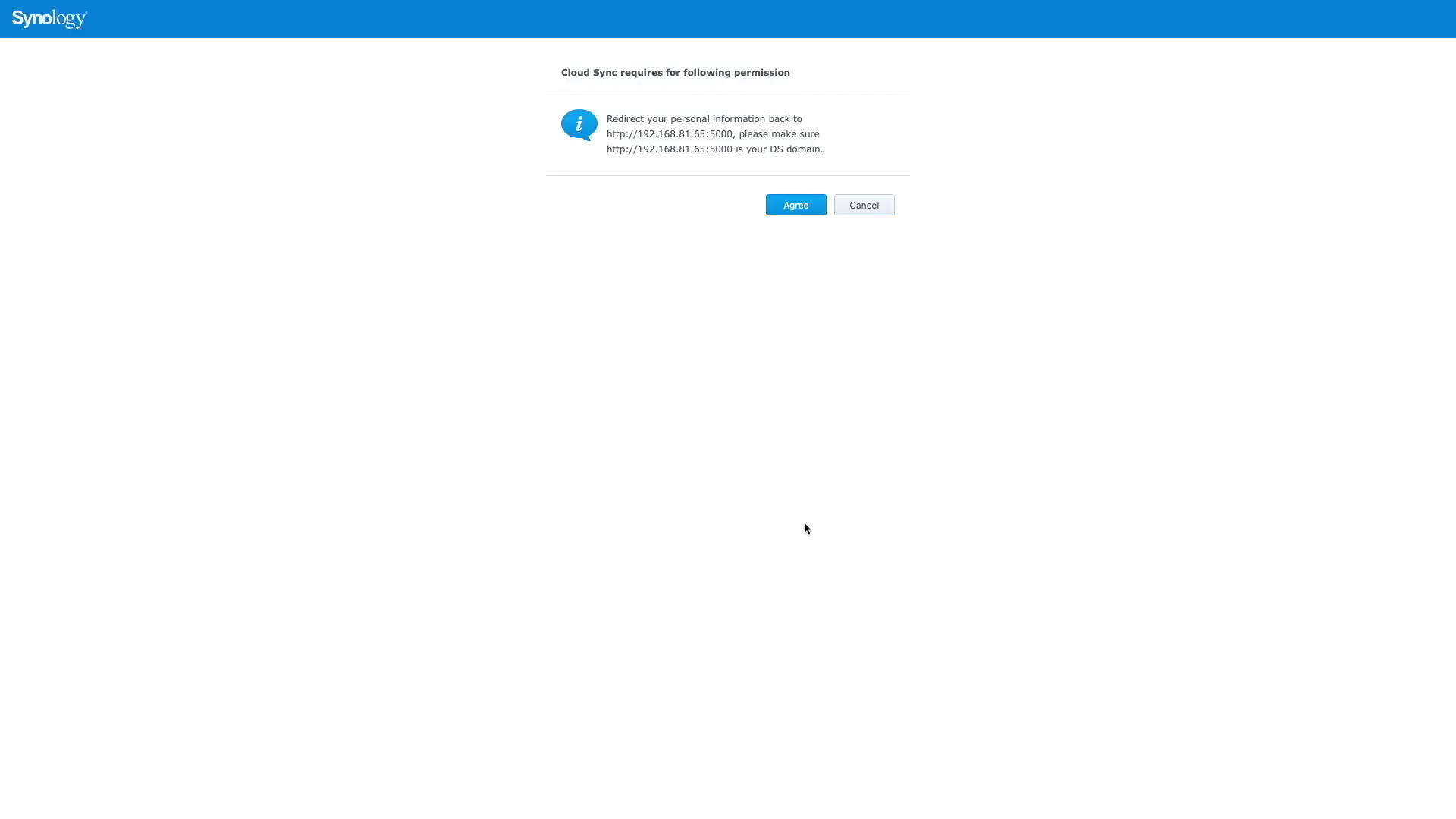
{"action": "left_click", "coordinate": [791, 204]}
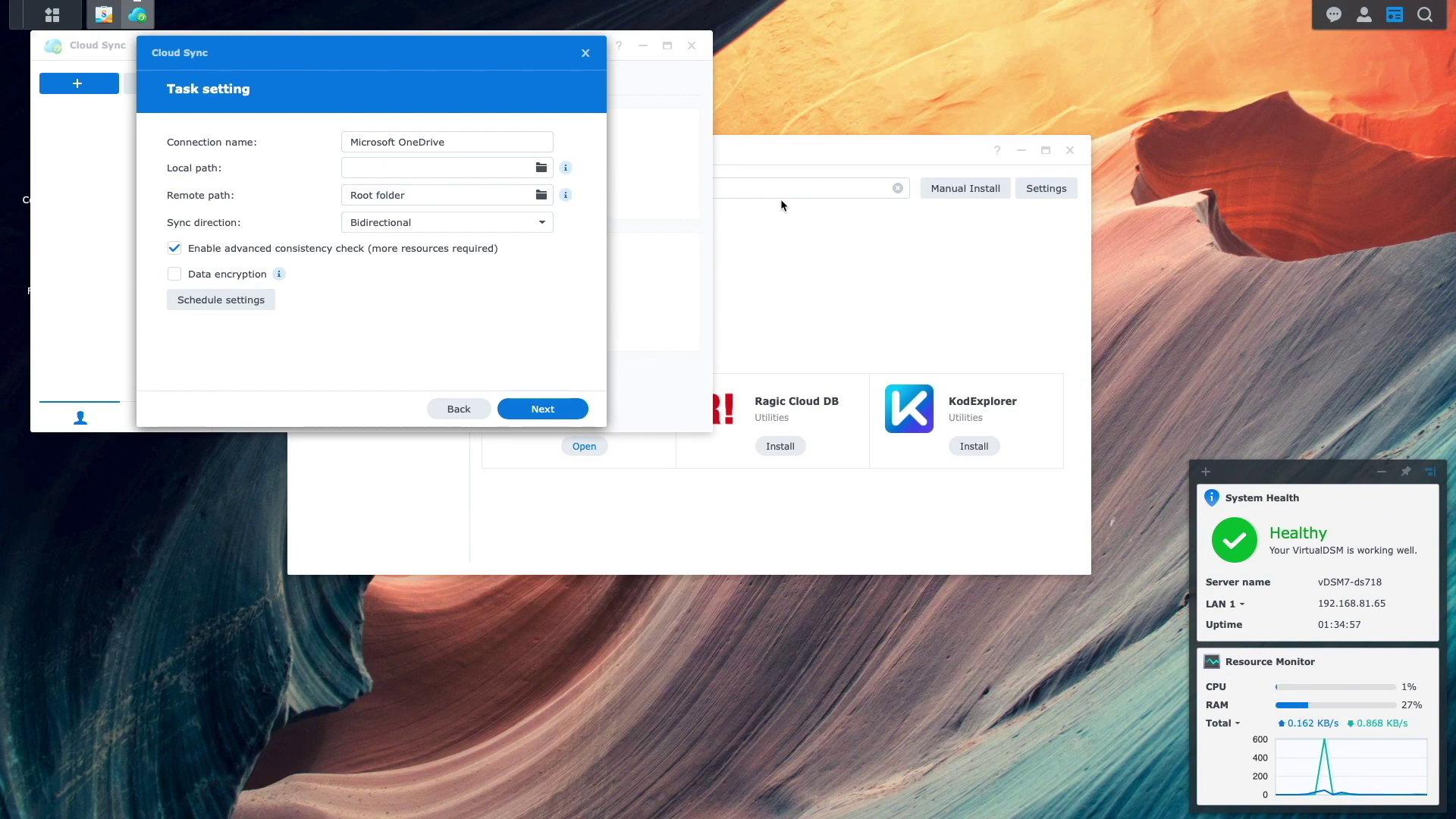
- Set the local path to the /OneDrive shared folder and keep Root folder as remote path
{"action": "left_click", "coordinate": [524, 142]}
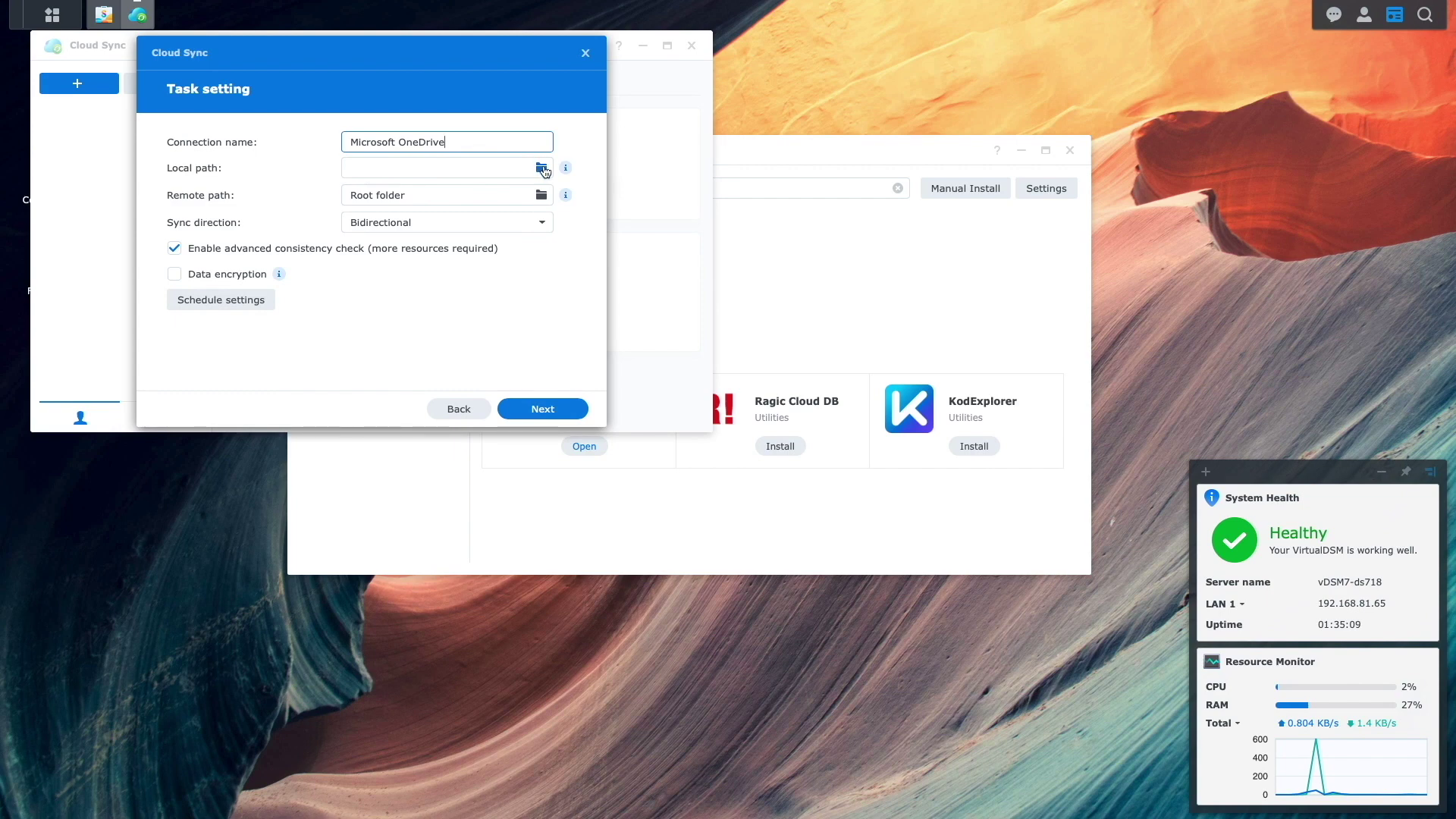
{"action": "left_click", "coordinate": [542, 167]}
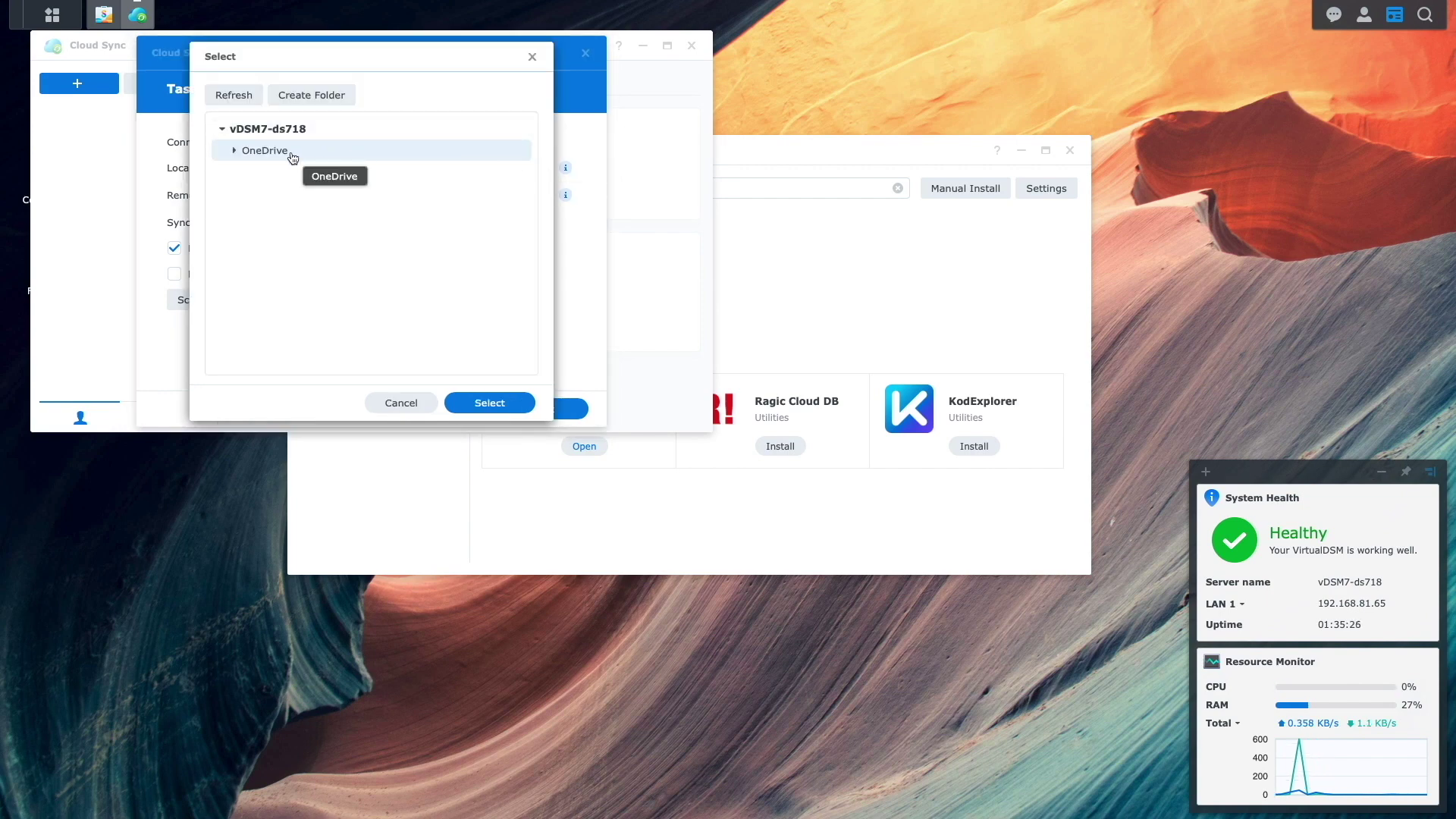
{"action": "left_click", "coordinate": [486, 396]}
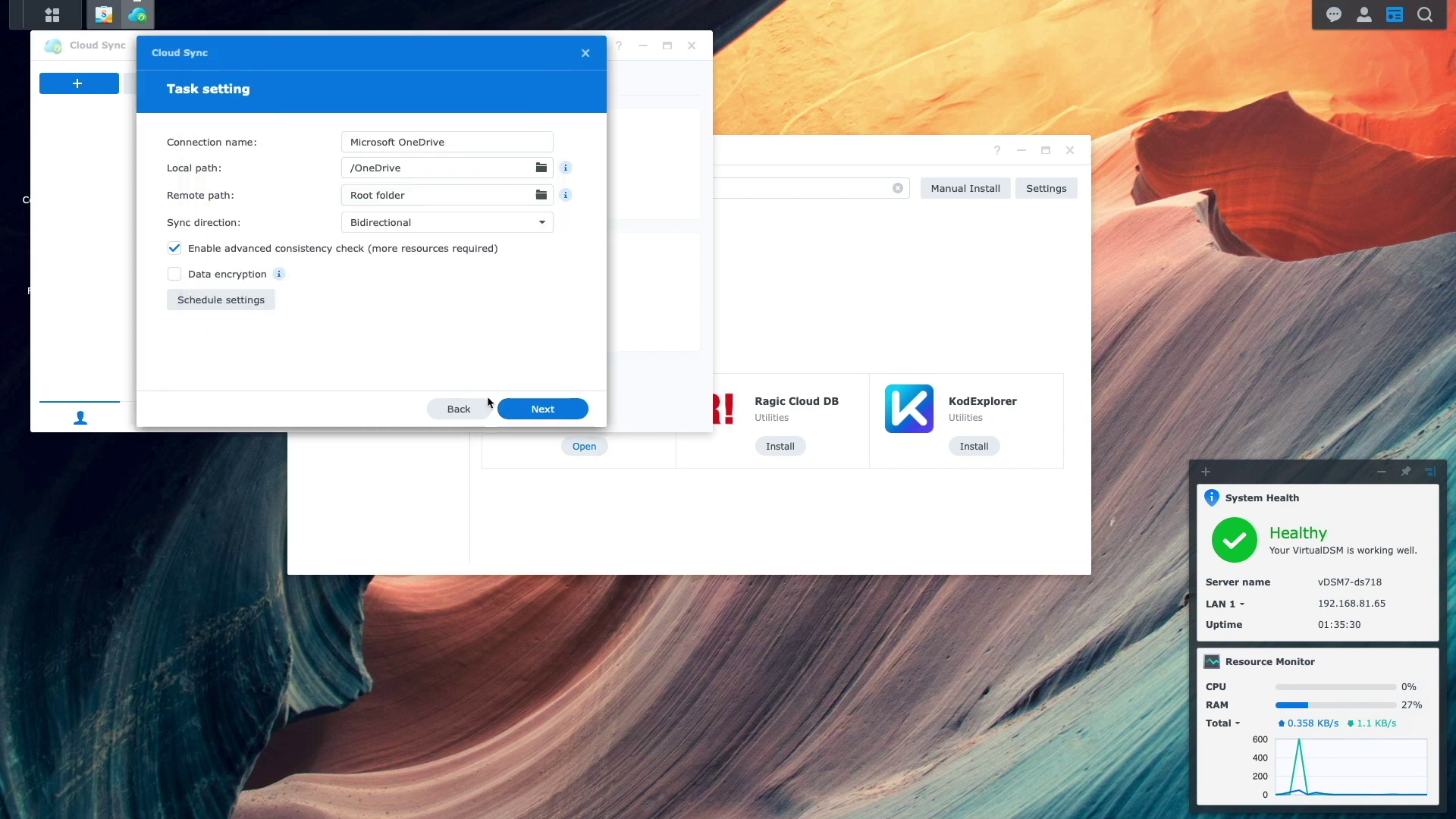
{"action": "left_click", "coordinate": [539, 195]}
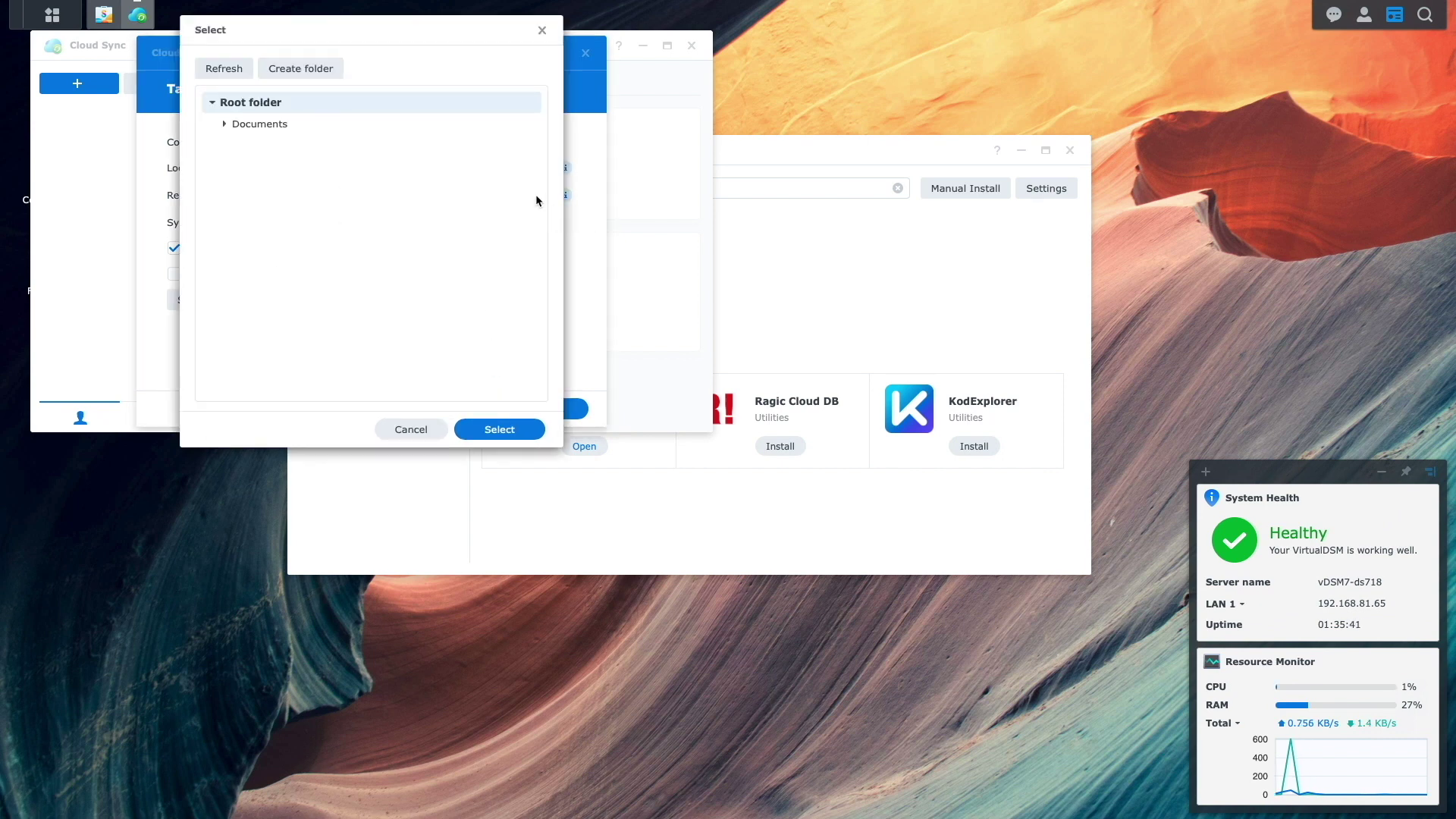
{"action": "left_click", "coordinate": [226, 126]}
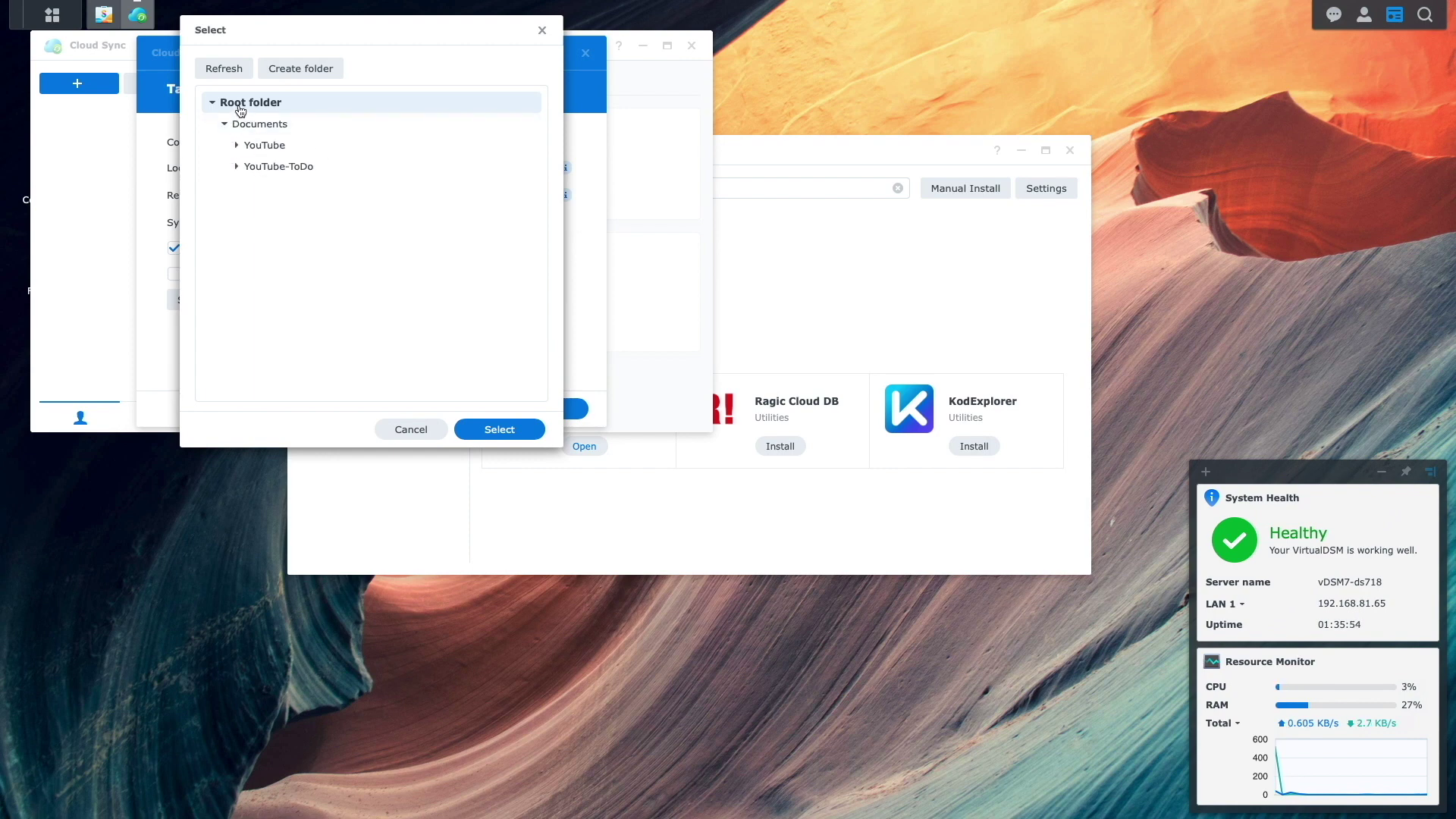
{"action": "left_click", "coordinate": [489, 426]}
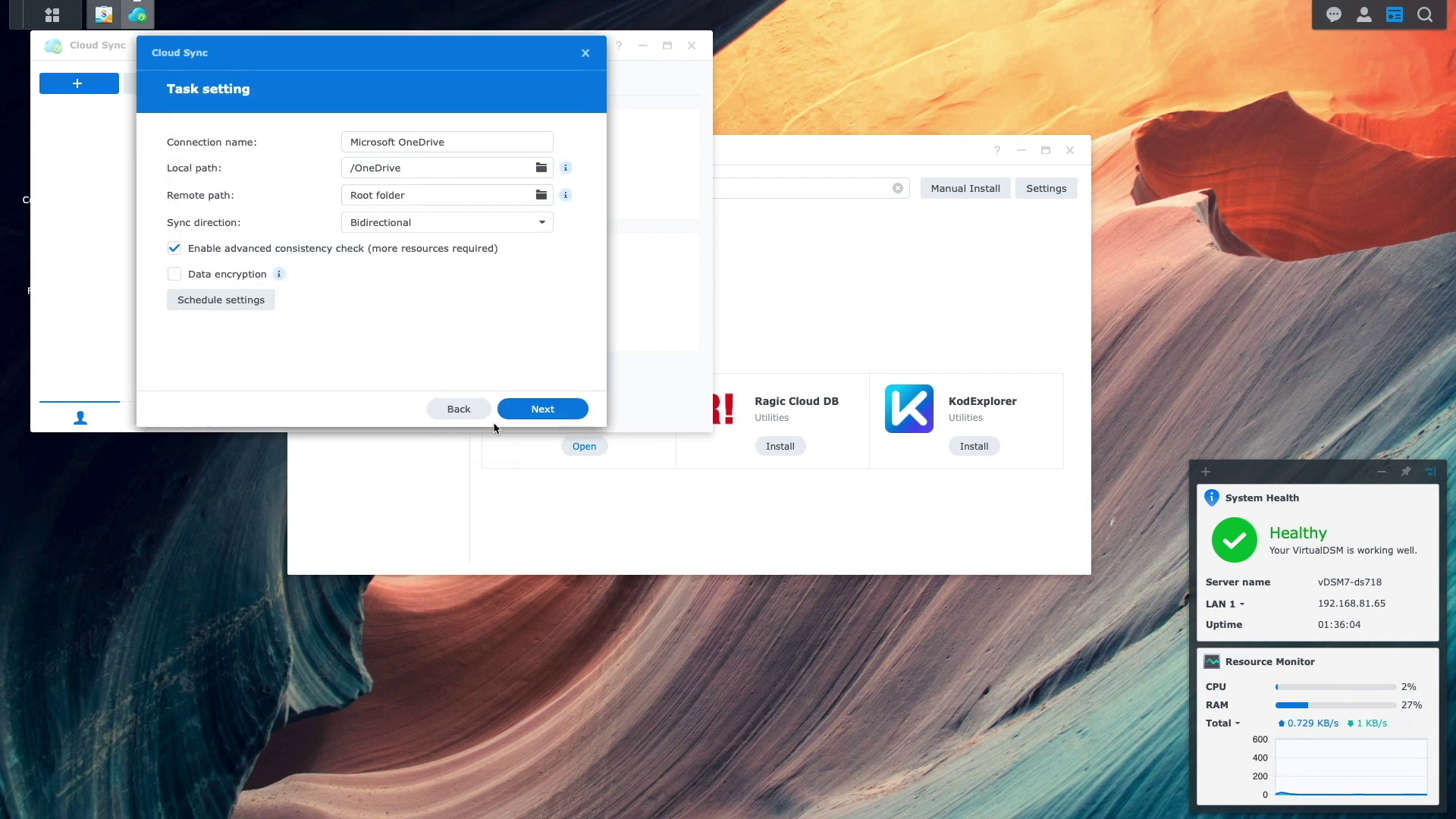
- Set sync direction to 'Download remote changes only' and keep files deleted from the source
{"action": "left_click", "coordinate": [452, 228]}
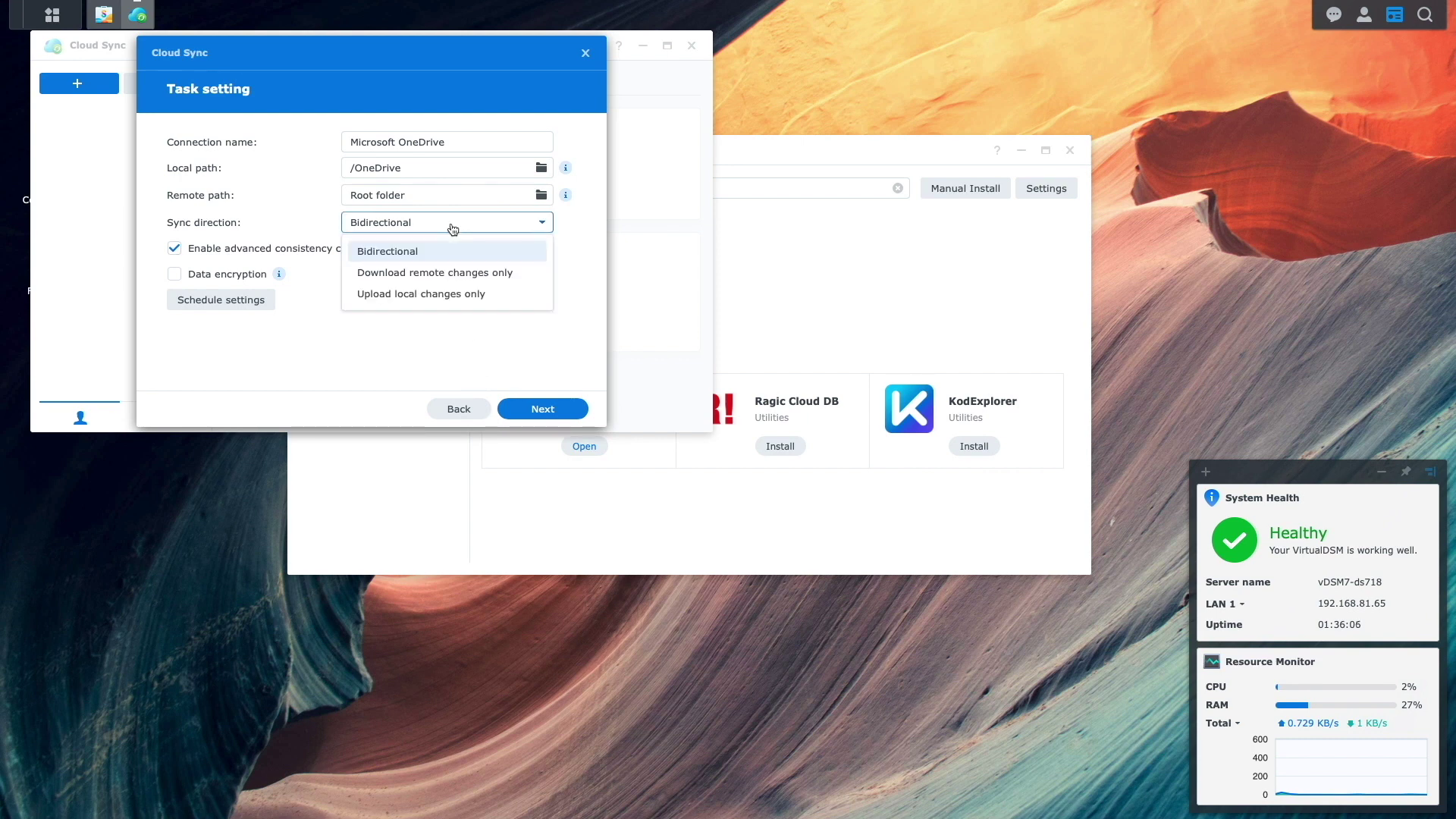
{"action": "left_click", "coordinate": [470, 273]}
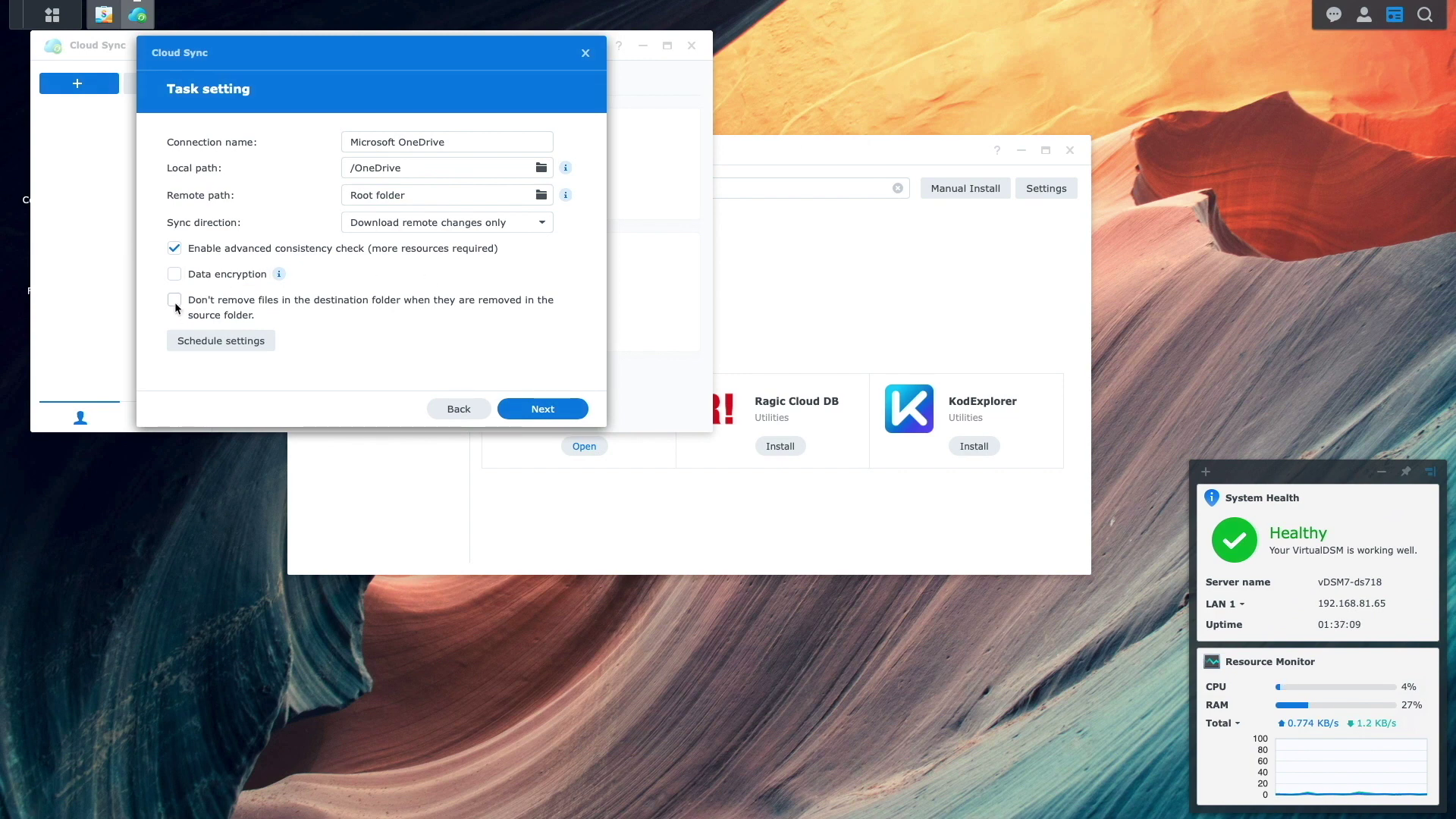
{"action": "left_click", "coordinate": [174, 300]}
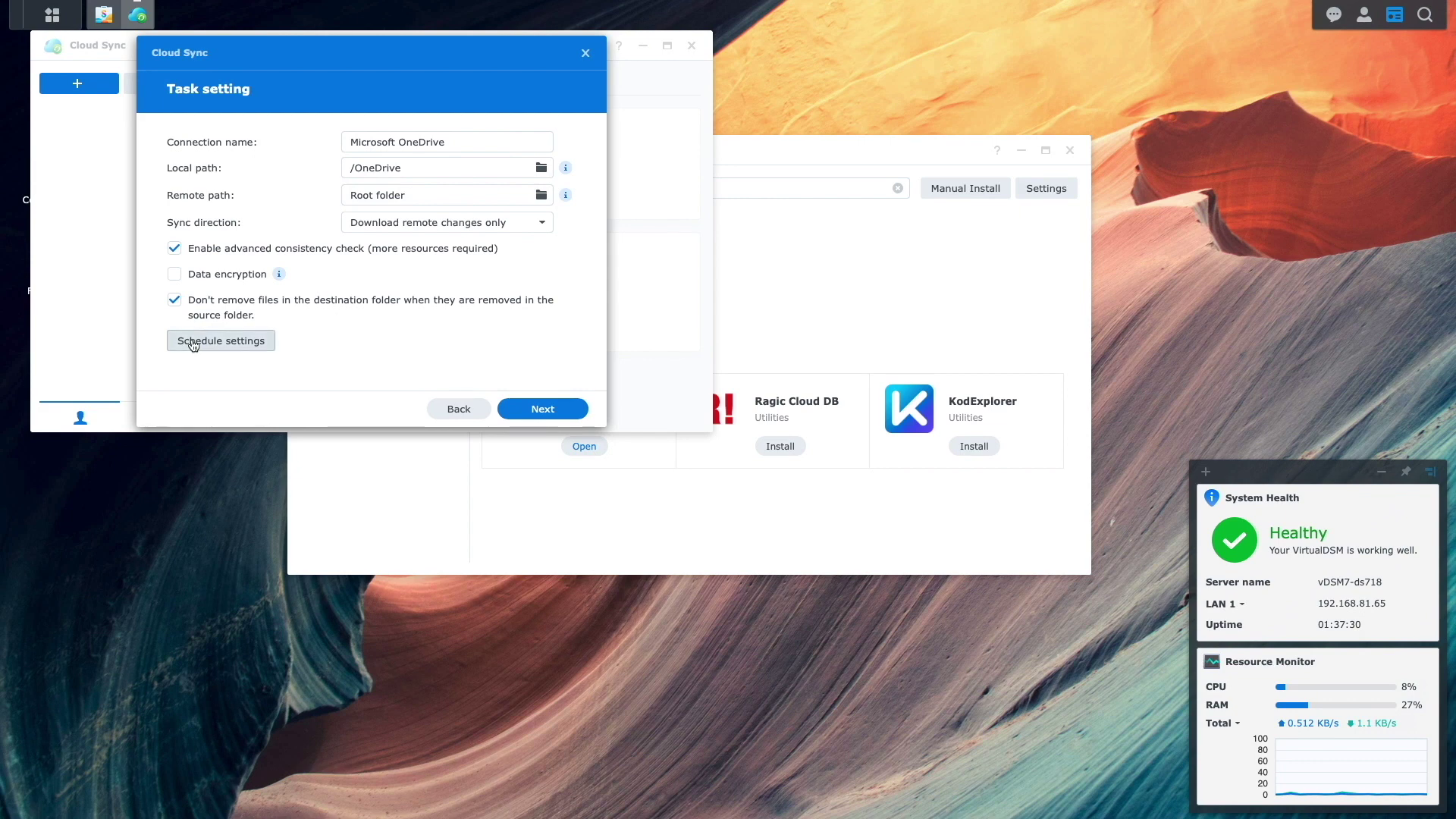
{"action": "left_click", "coordinate": [194, 346]}
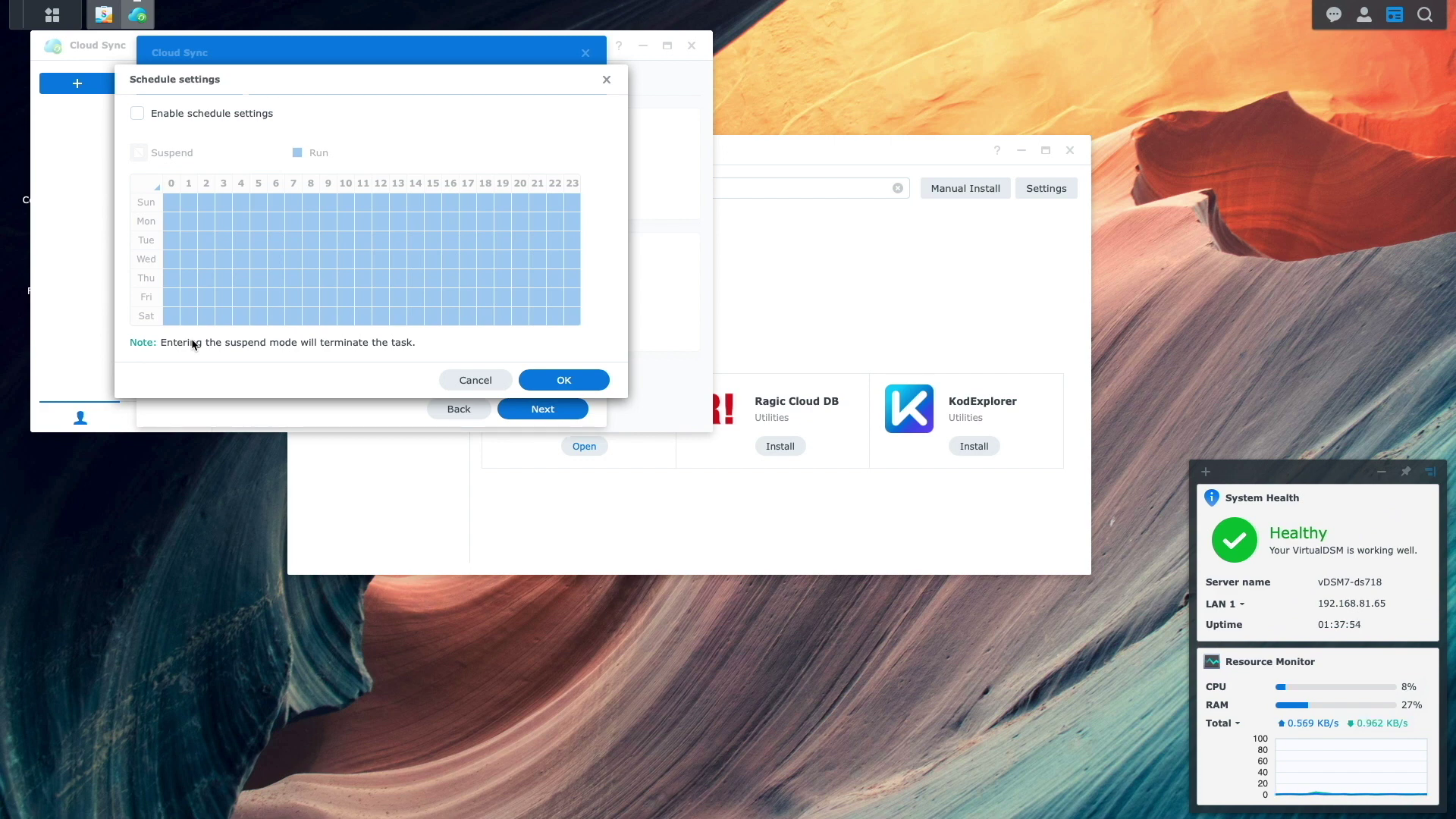
{"action": "left_click", "coordinate": [138, 114]}
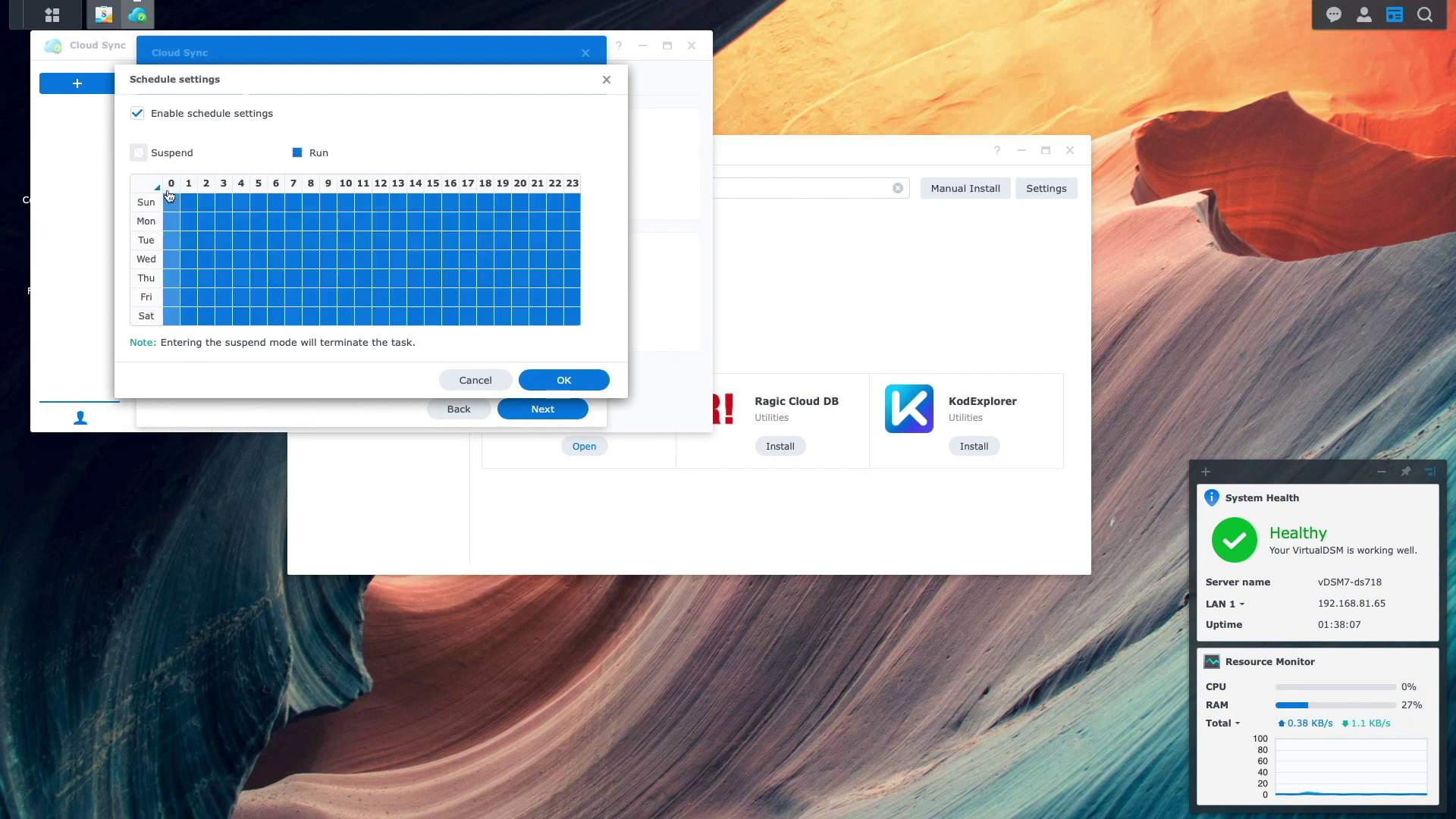
{"action": "left_click_drag", "start_coordinate": [171, 203], "coordinate": [205, 206]}
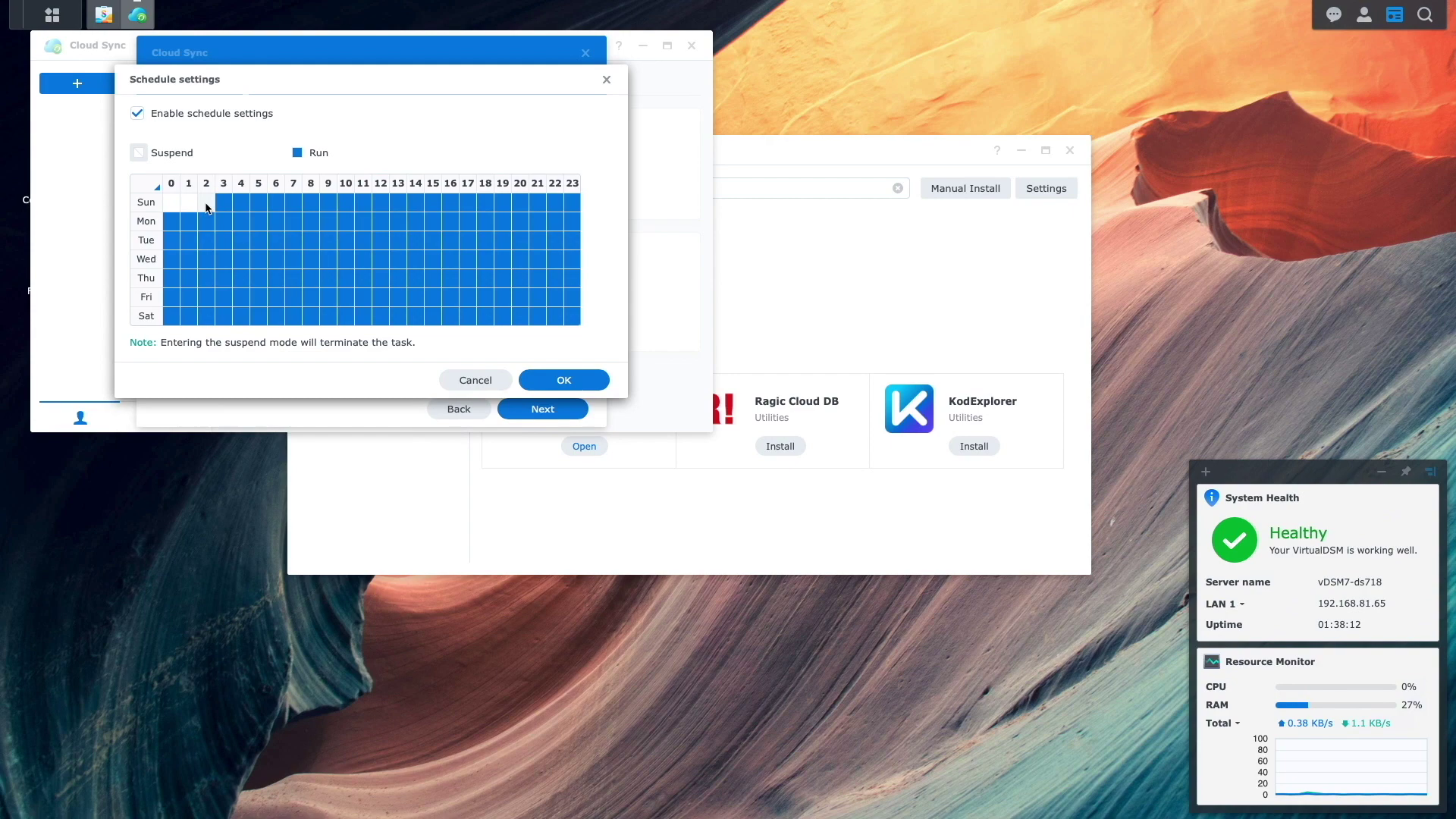
{"action": "left_click", "coordinate": [297, 152]}
{"action": "left_click_drag", "start_coordinate": [179, 204], "coordinate": [208, 207]}
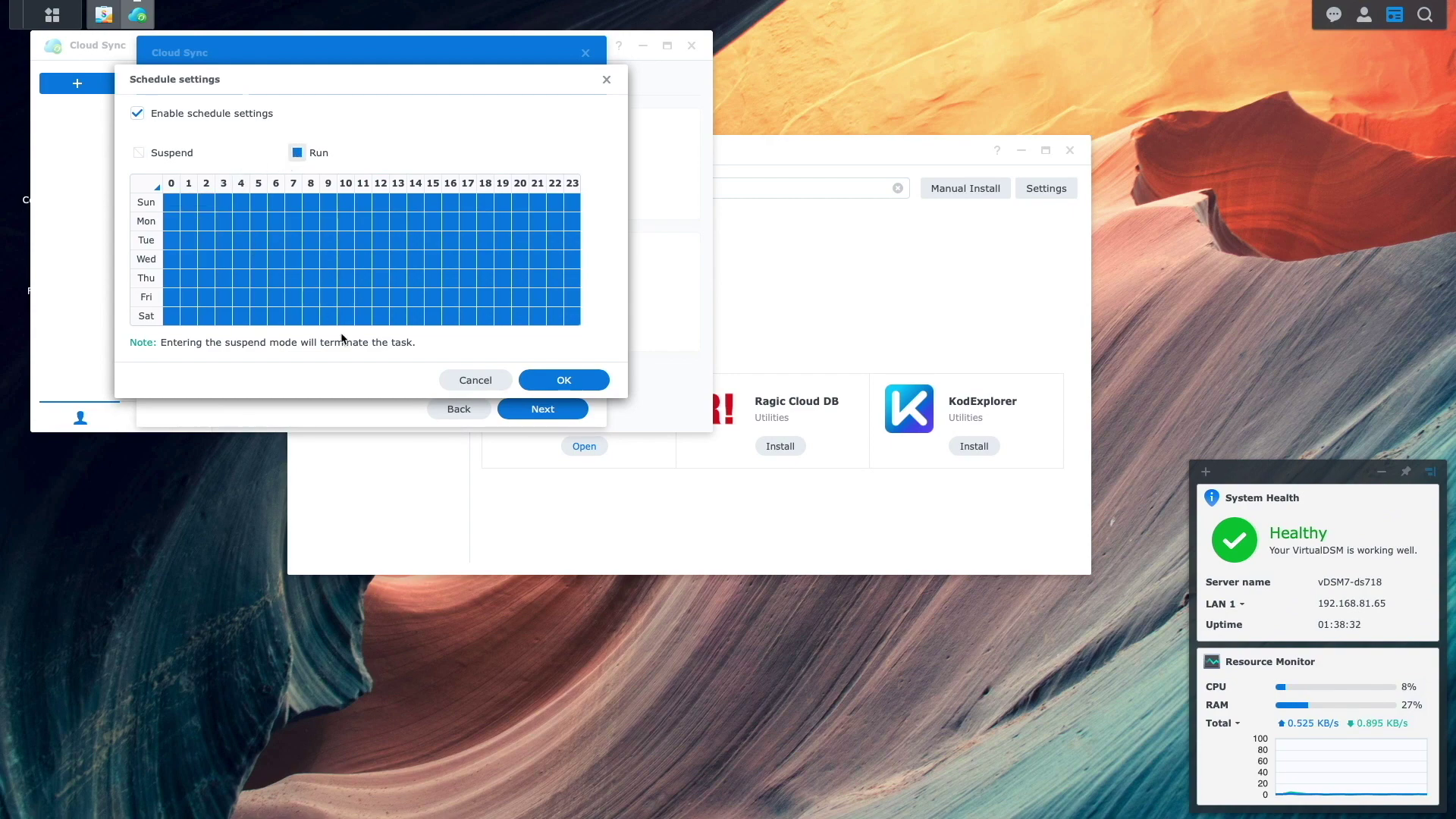
{"action": "left_click", "coordinate": [451, 385]}
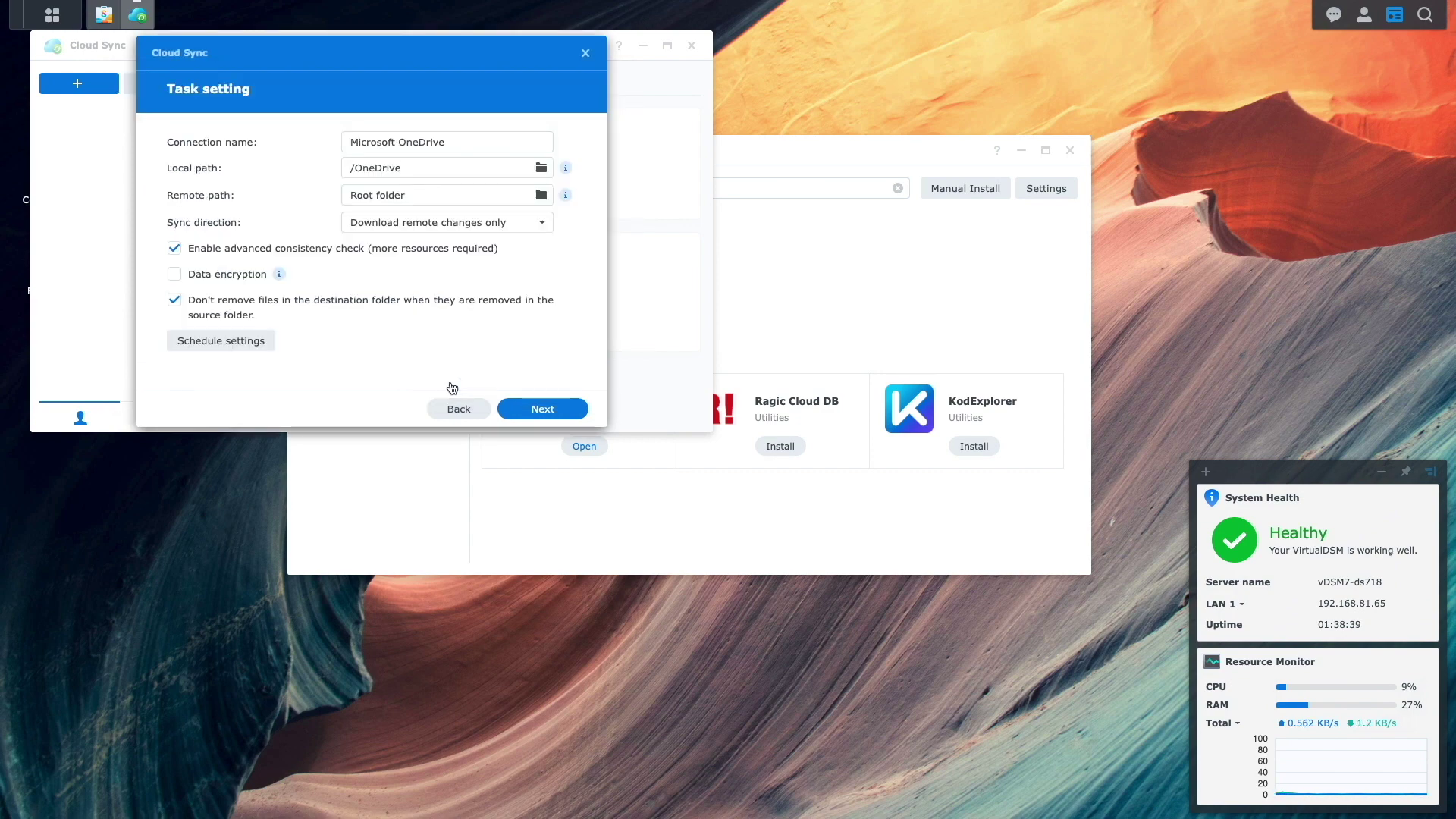
- From the task summary, review Advanced settings' folder filter and file type filters
{"action": "left_click", "coordinate": [515, 409]}
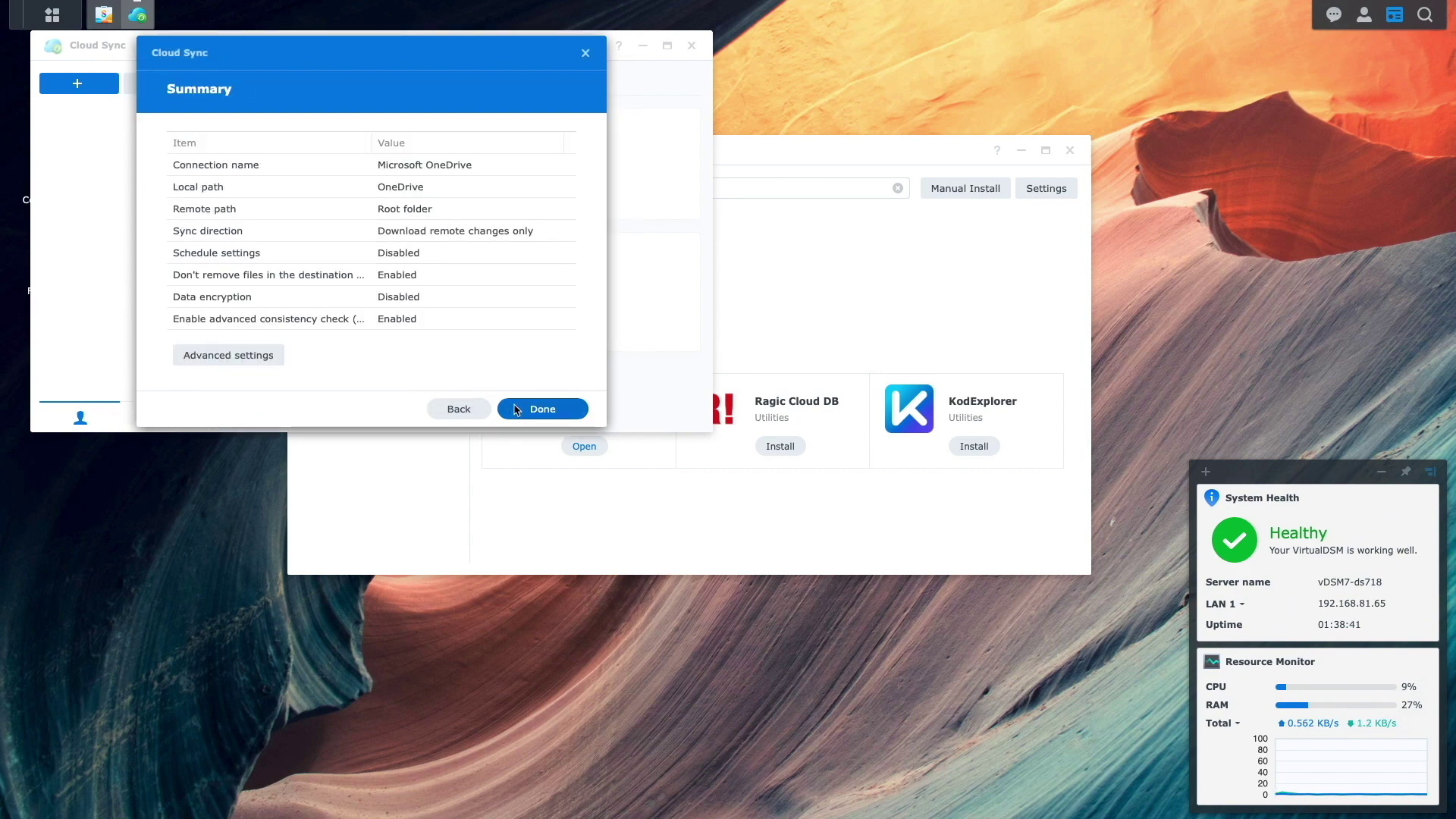
{"action": "left_click", "coordinate": [269, 355]}
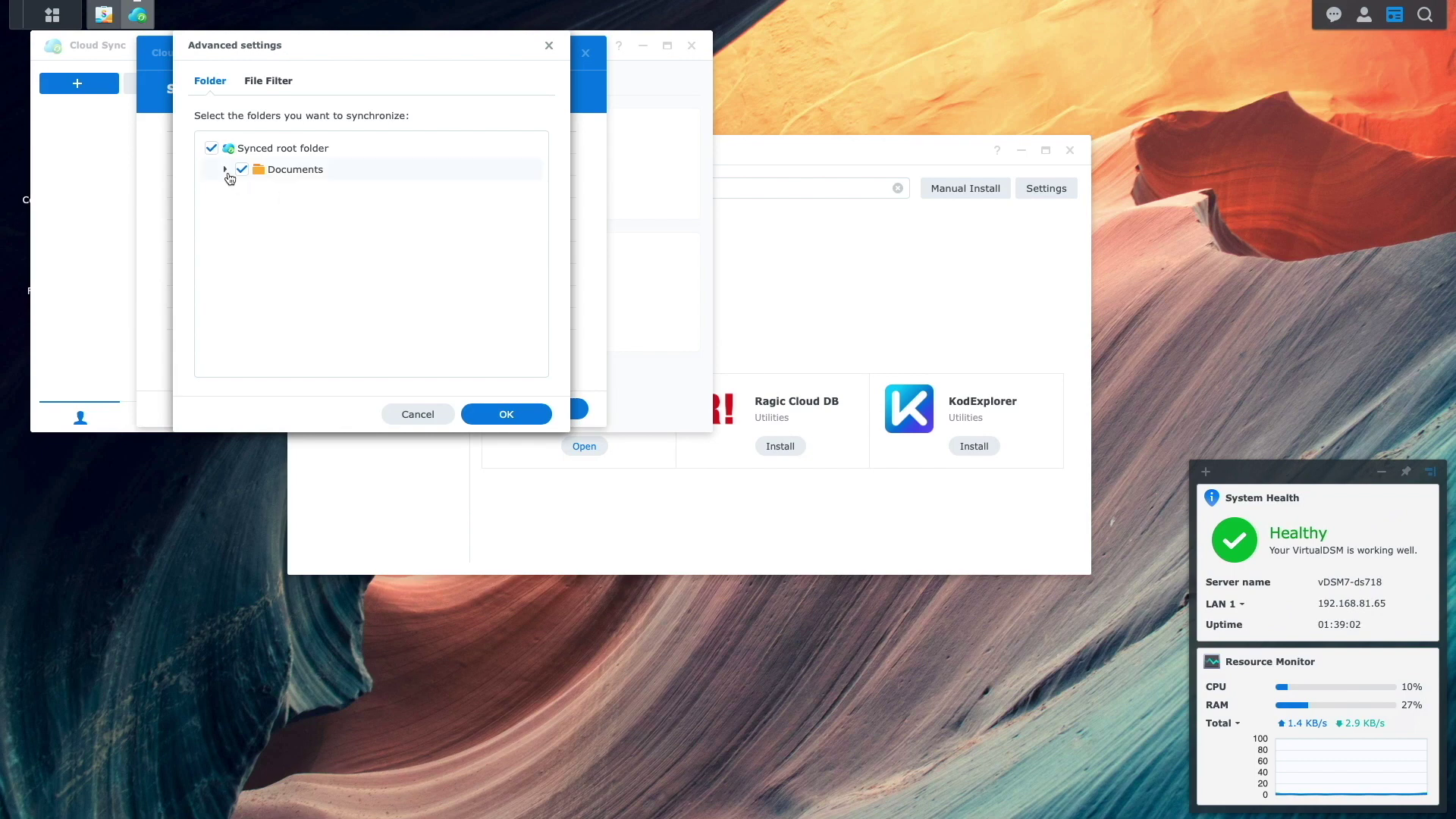
{"action": "left_click", "coordinate": [225, 170]}
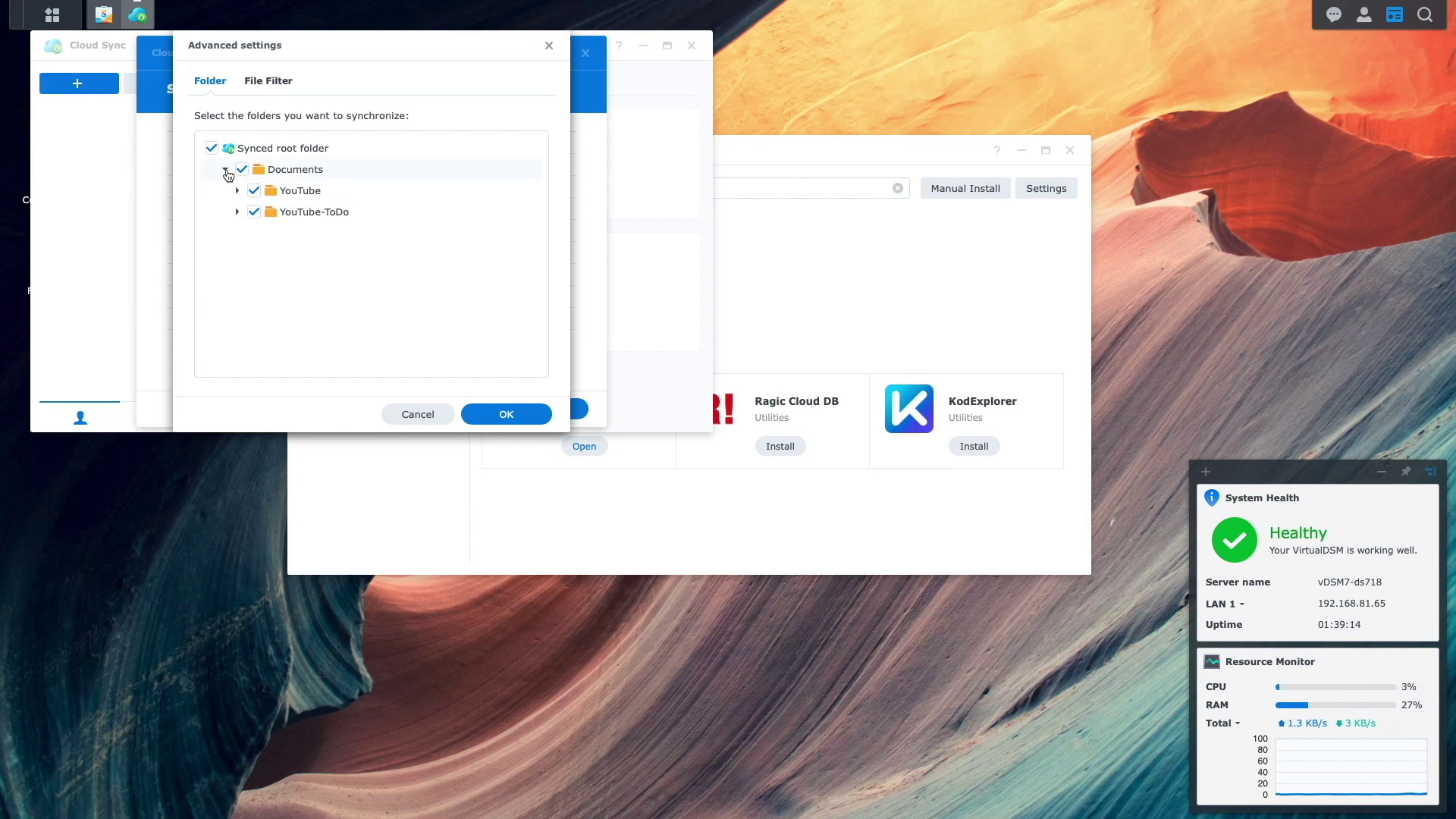
{"action": "left_click", "coordinate": [272, 86]}
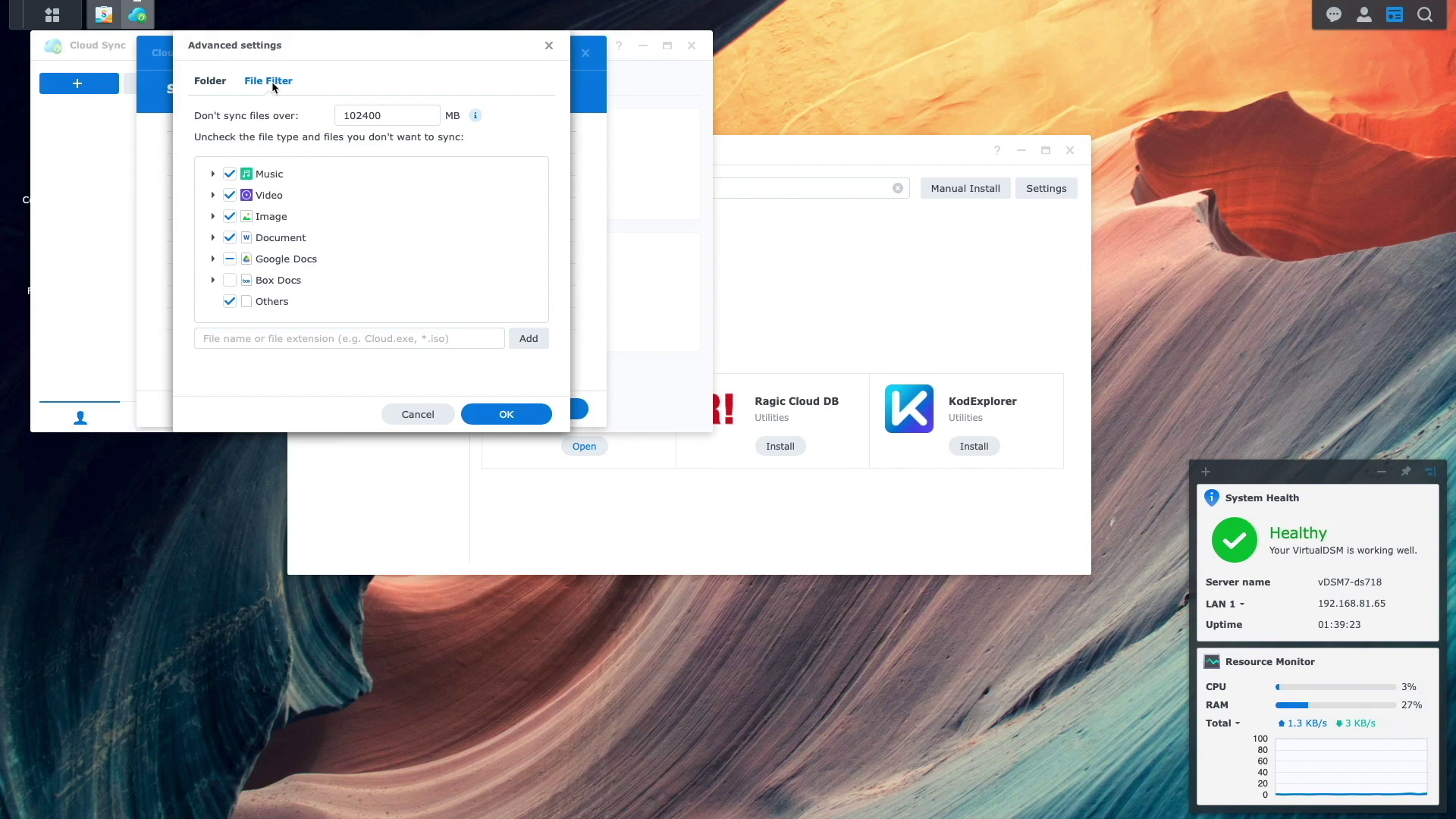
{"action": "left_click", "coordinate": [214, 173]}
{"action": "scroll", "coordinate": [227, 232], "scroll_direction": "down", "scroll_amount": 1}
{"action": "scroll", "coordinate": [227, 232], "scroll_direction": "down", "scroll_amount": 6}
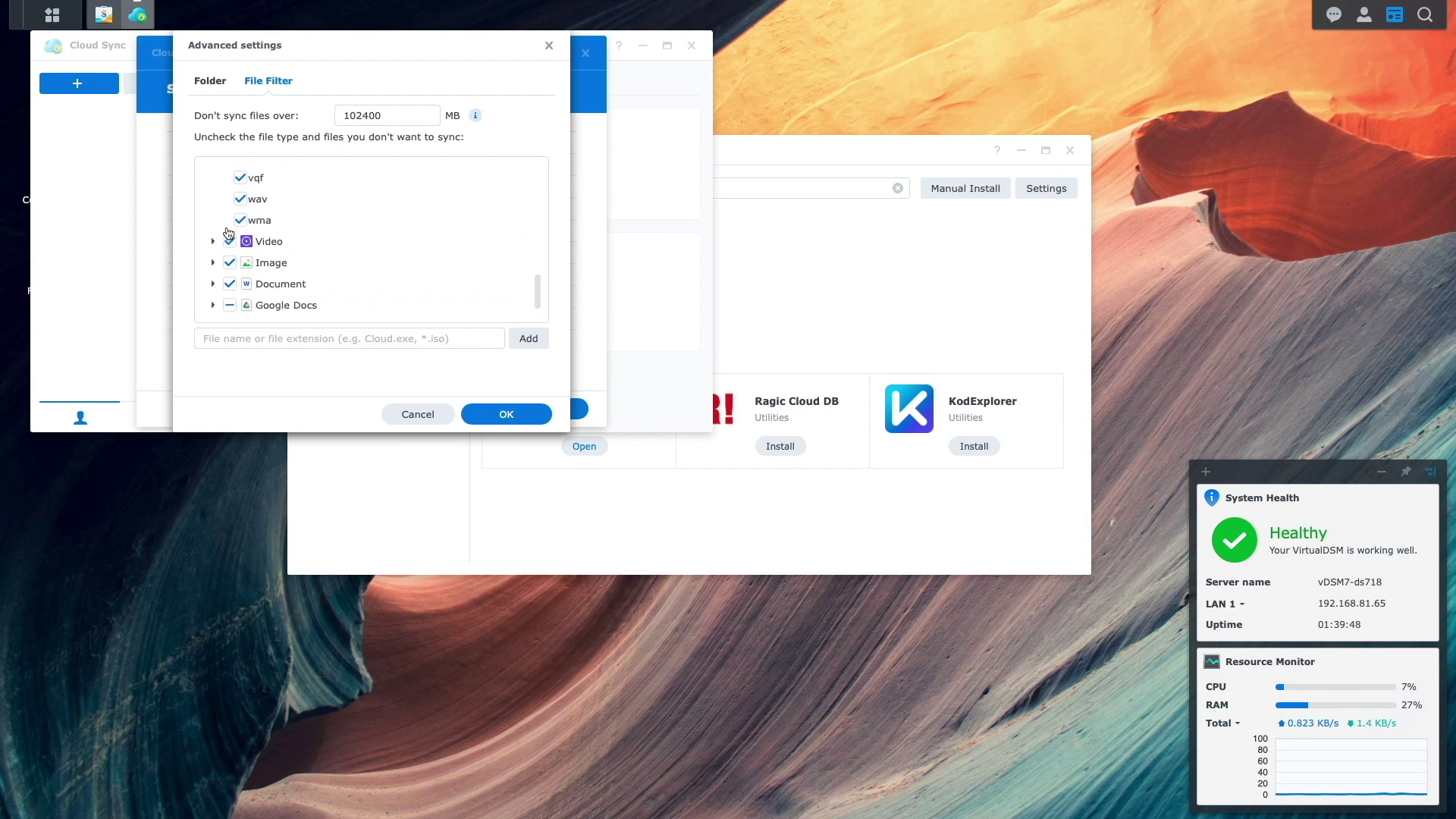
- Cancel Advanced settings, click Done on the OneDrive task summary, and acknowledge completion so syncing starts
{"action": "left_click", "coordinate": [395, 415]}
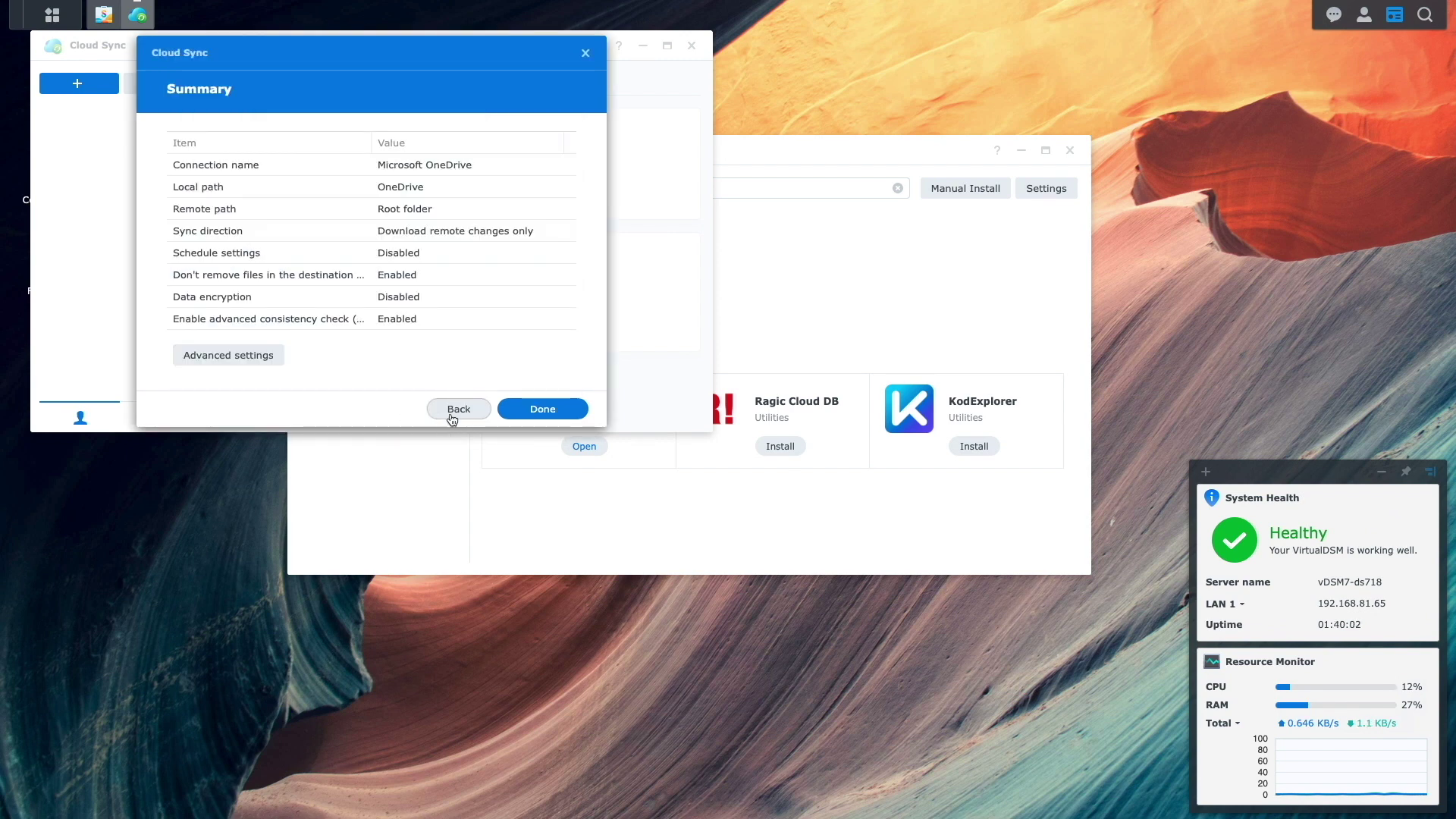
{"action": "left_click", "coordinate": [536, 419]}
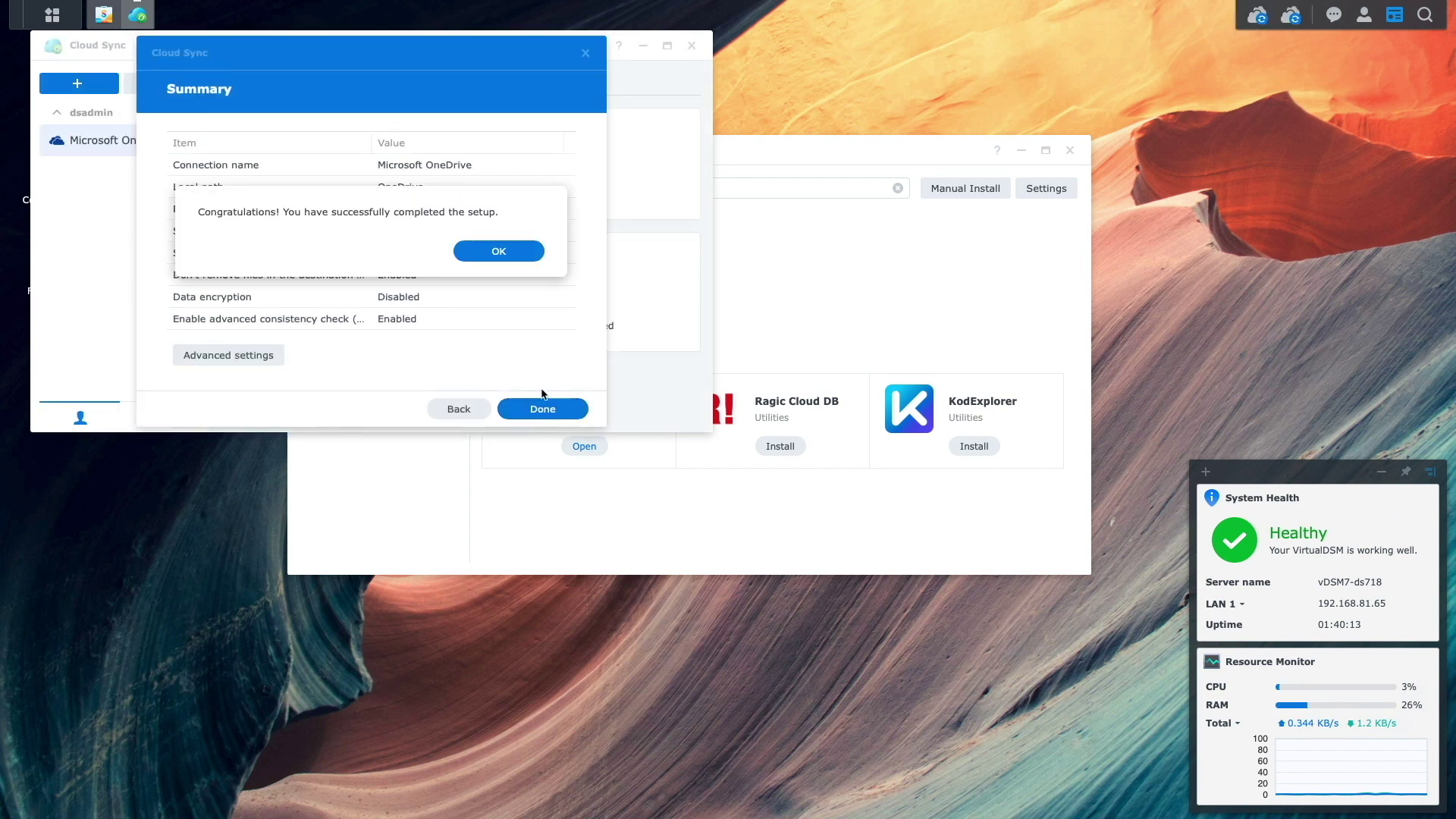
{"action": "left_click", "coordinate": [529, 253]}
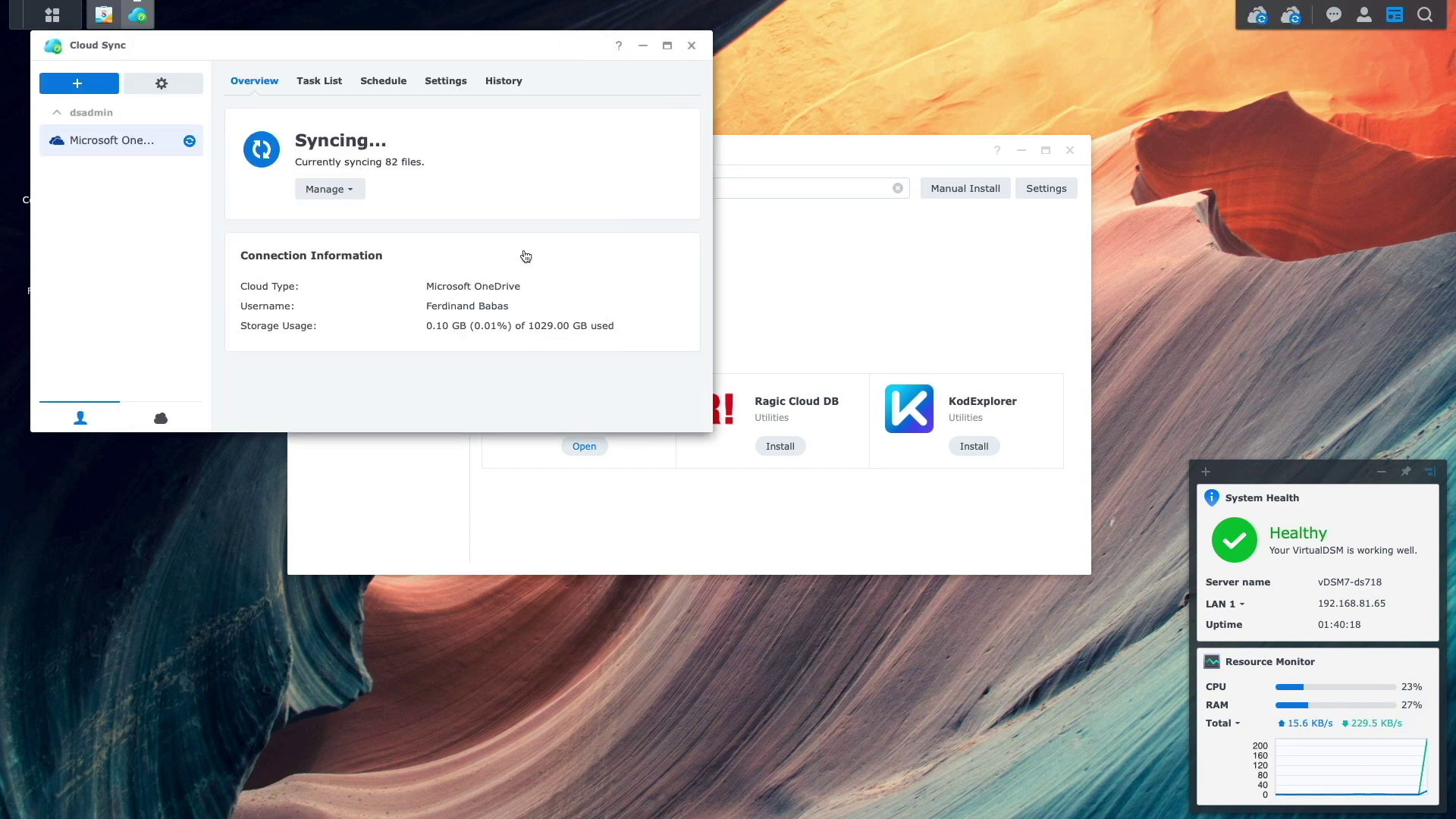